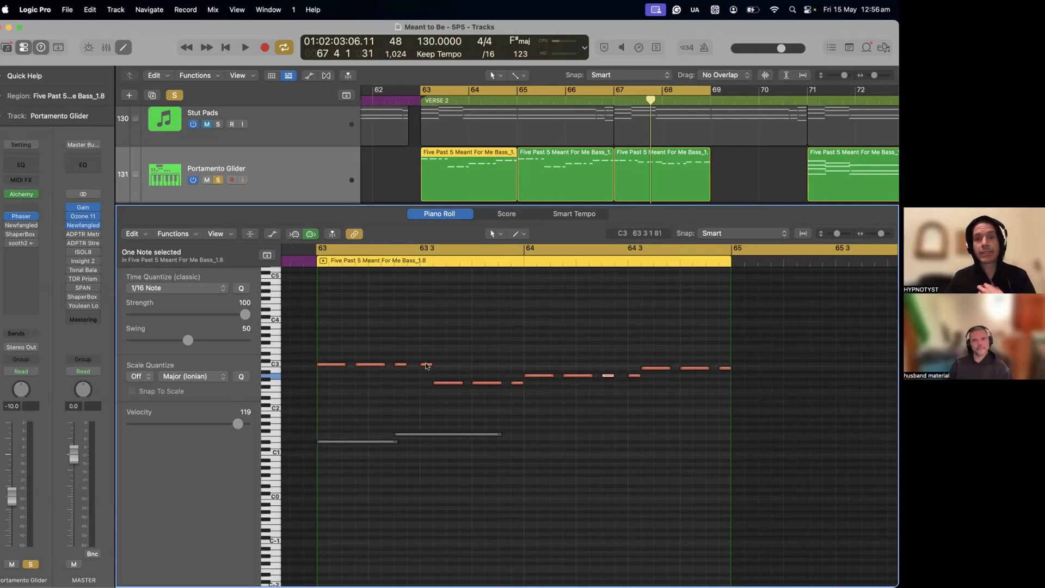
Step: Select the two adjoining notes that meet at 64 3 2 in the piano roll and place the playhead at their boundary
click(438, 383)
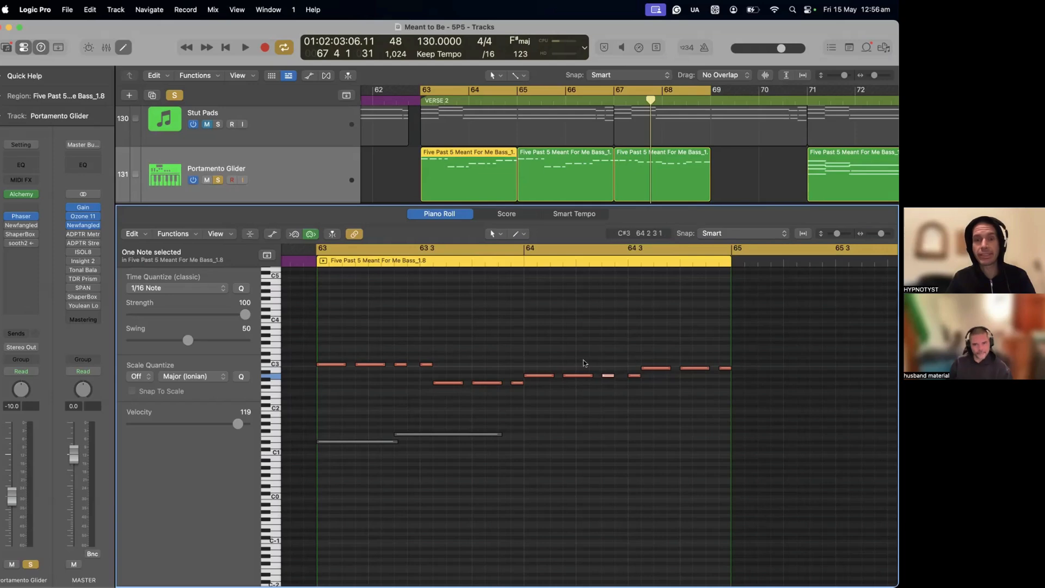
click(426, 359)
drag(425, 359, 445, 398)
drag(517, 359, 542, 410)
mouse_move(645, 393)
mouse_down()
mouse_move(628, 365)
mouse_move(651, 403)
mouse_up()
scroll(644, 389, up, 8)
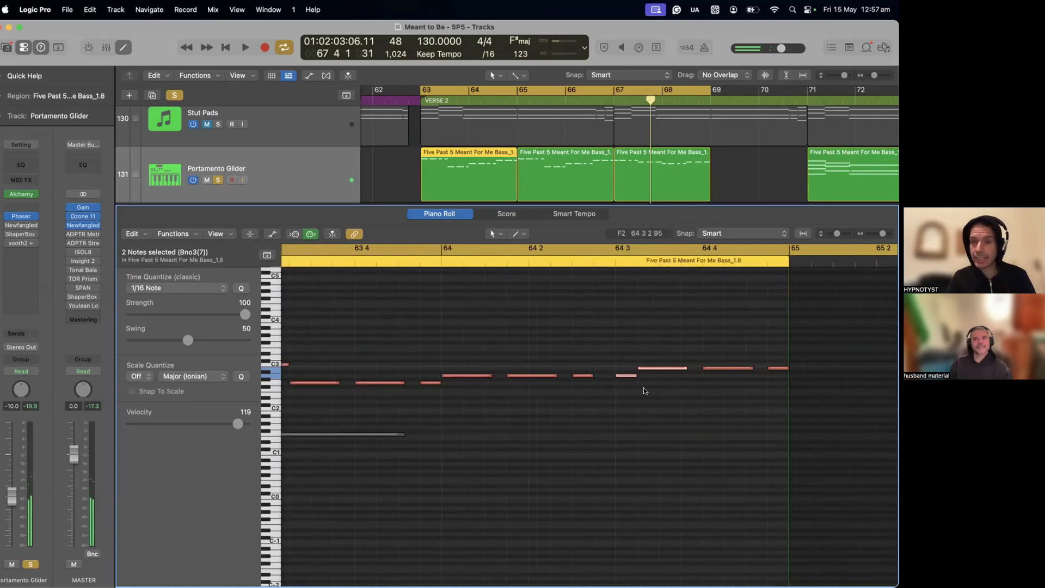
click(607, 259)
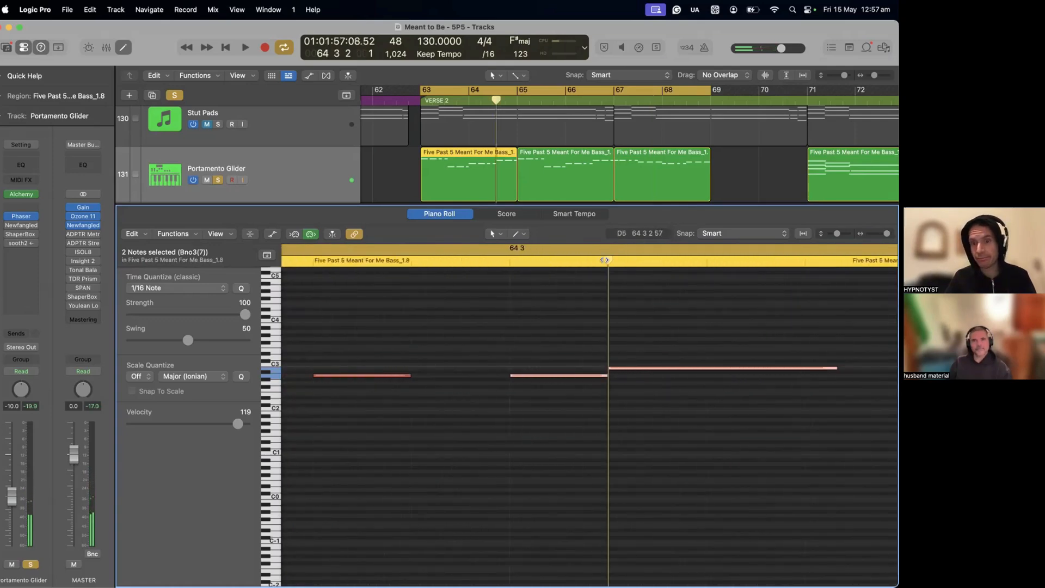
scroll(606, 260, down, 10)
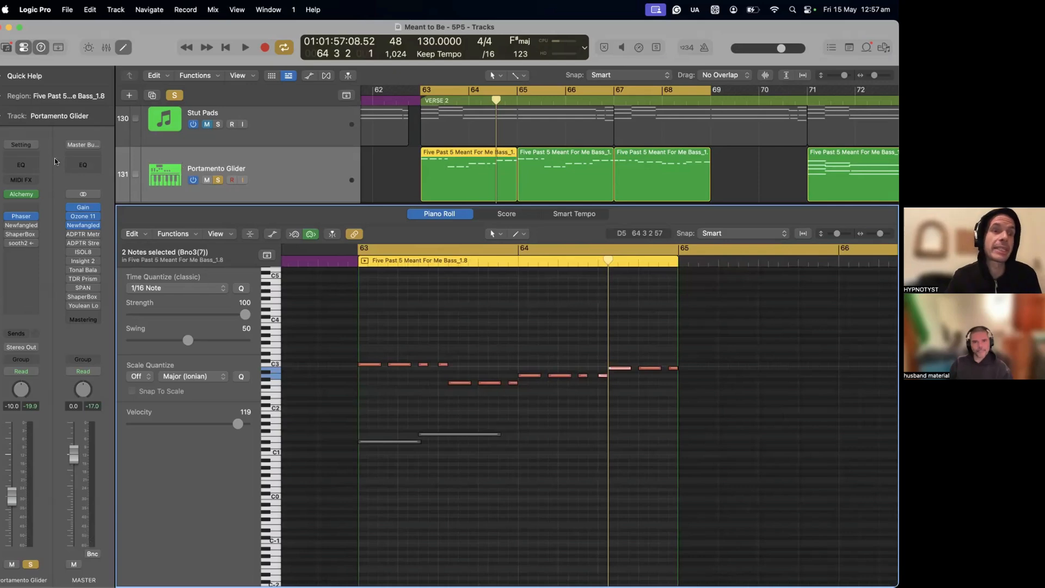
Step: Remove the Alchemy instrument from the Portamento Glider channel strip by setting its instrument slot to No Plug-in
click(22, 194)
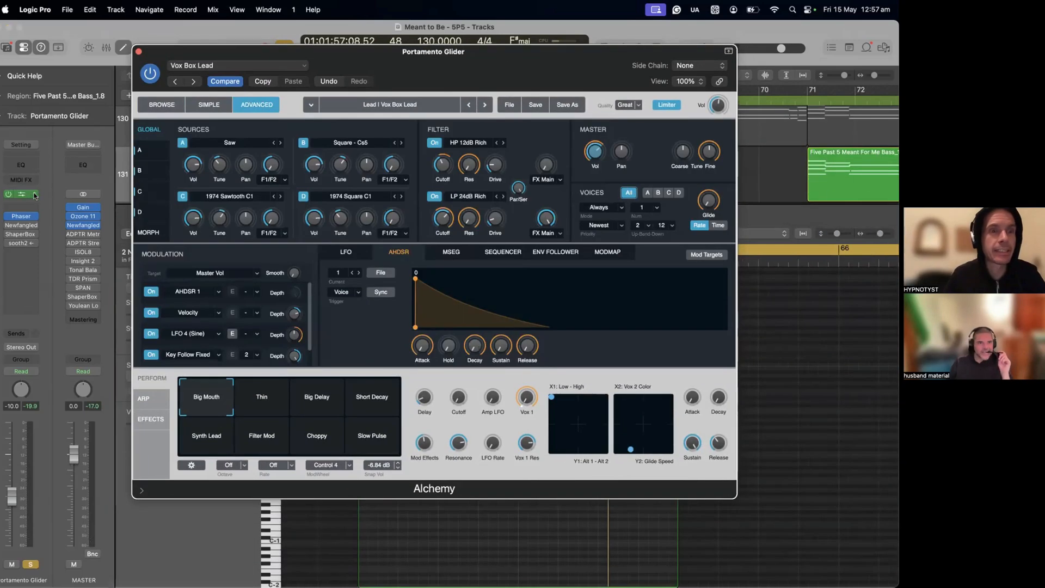
click(34, 193)
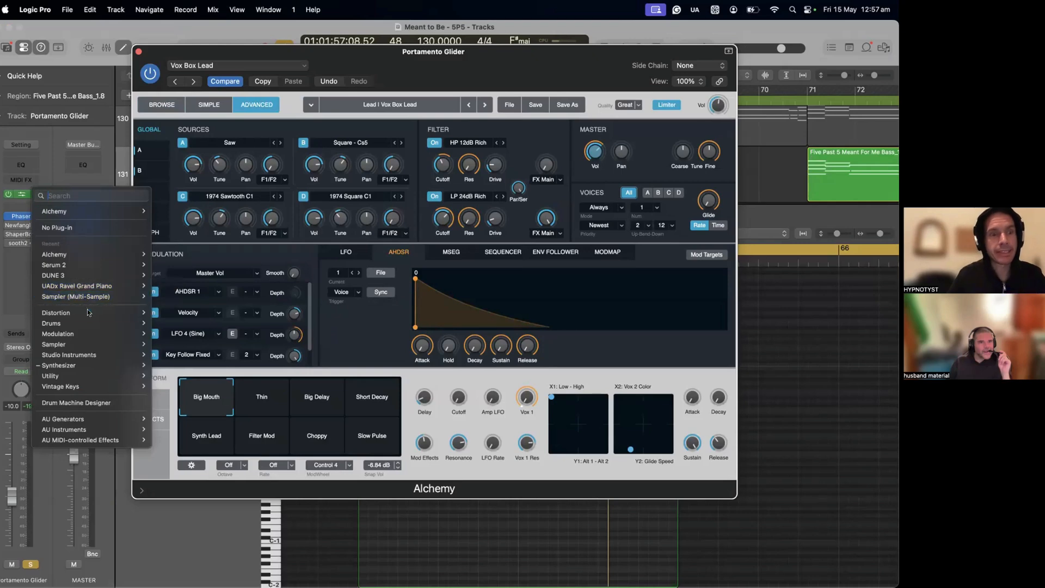
click(54, 182)
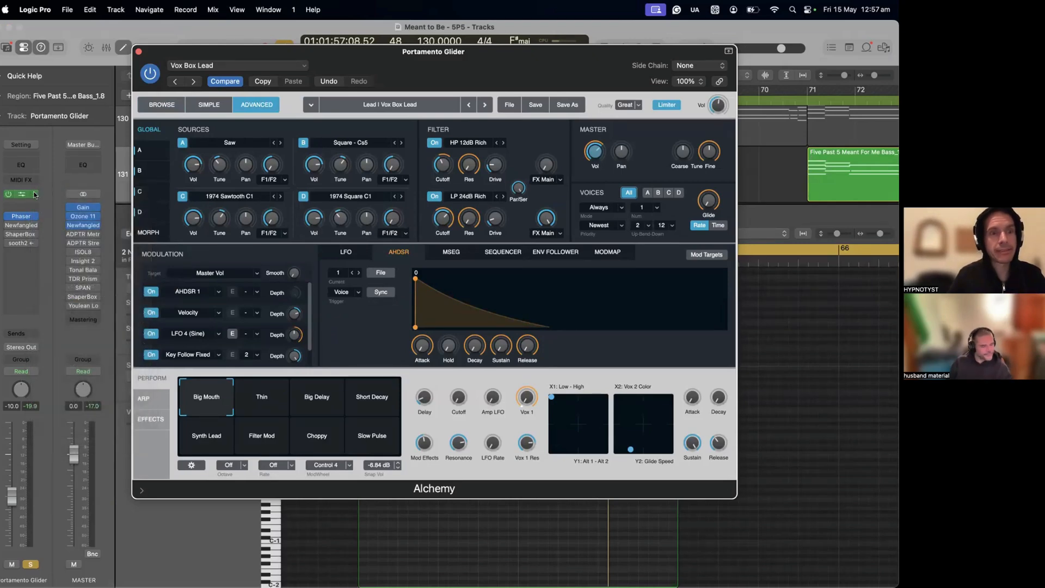
click(34, 194)
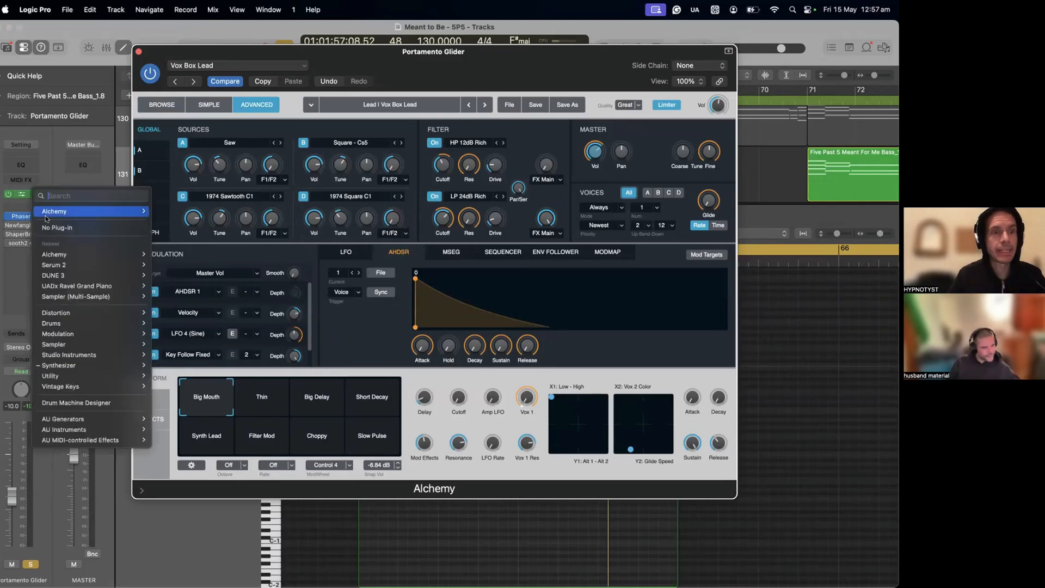
click(47, 224)
Step: Load a fresh stereo Alchemy synthesizer on the Portamento Glider track
click(35, 194)
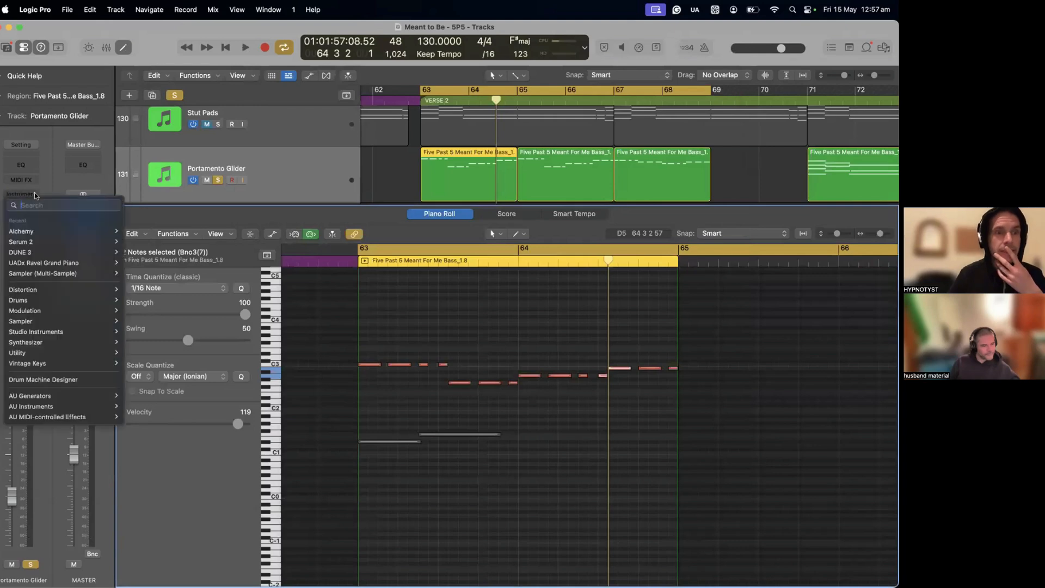
click(34, 194)
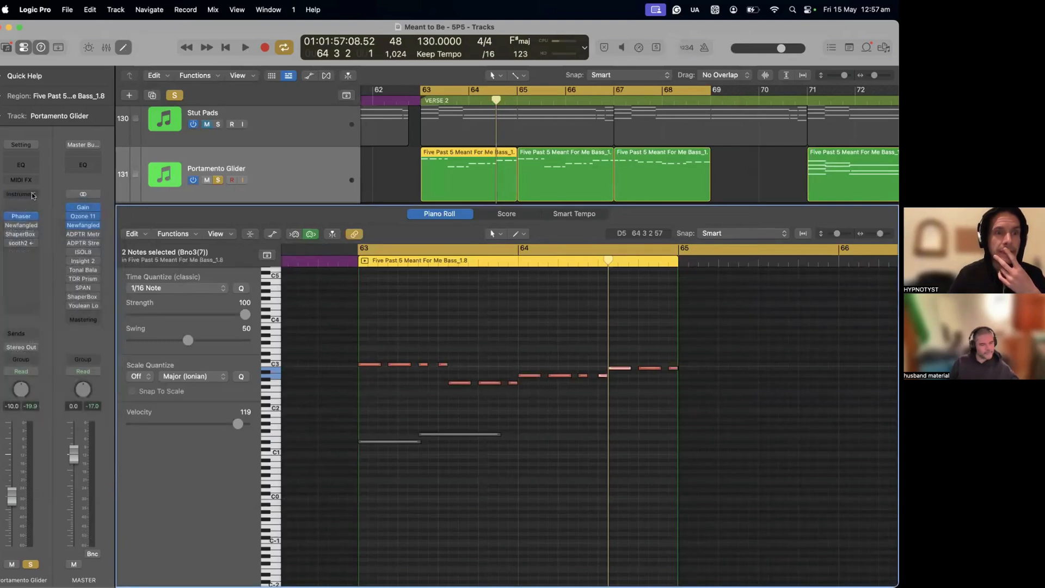
click(32, 194)
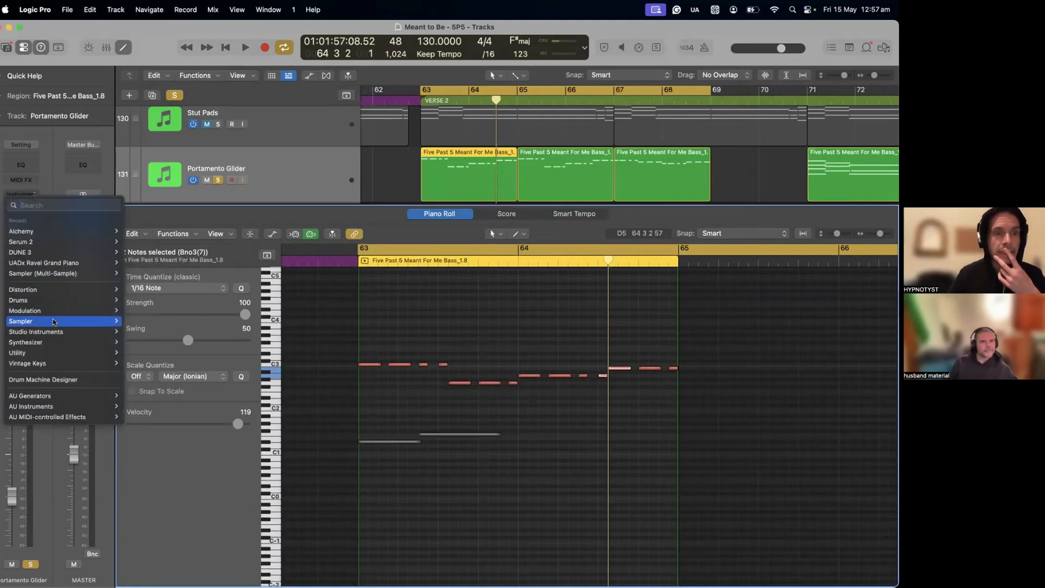
mouse_move(55, 335)
mouse_move(207, 342)
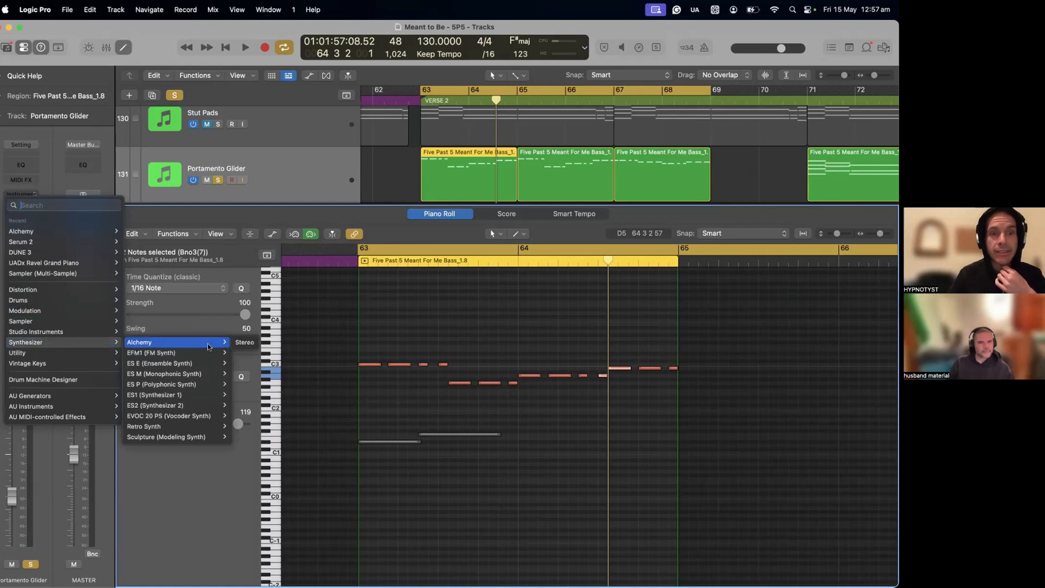
click(239, 343)
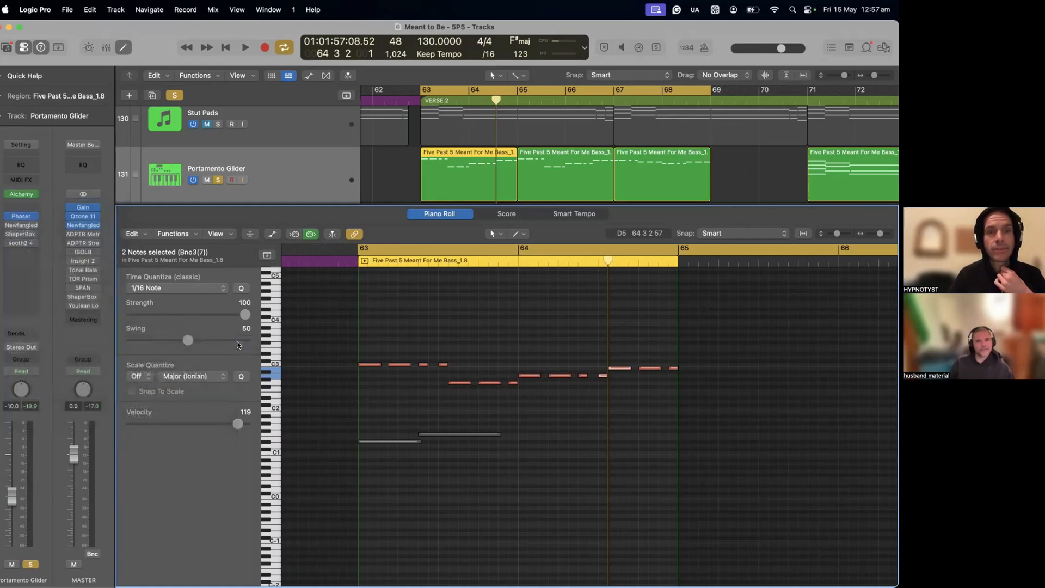
Step: Open Alchemy's preset browser and filter the presets to the Leads category and Analog subcategory
click(24, 195)
drag(587, 146, 426, 80)
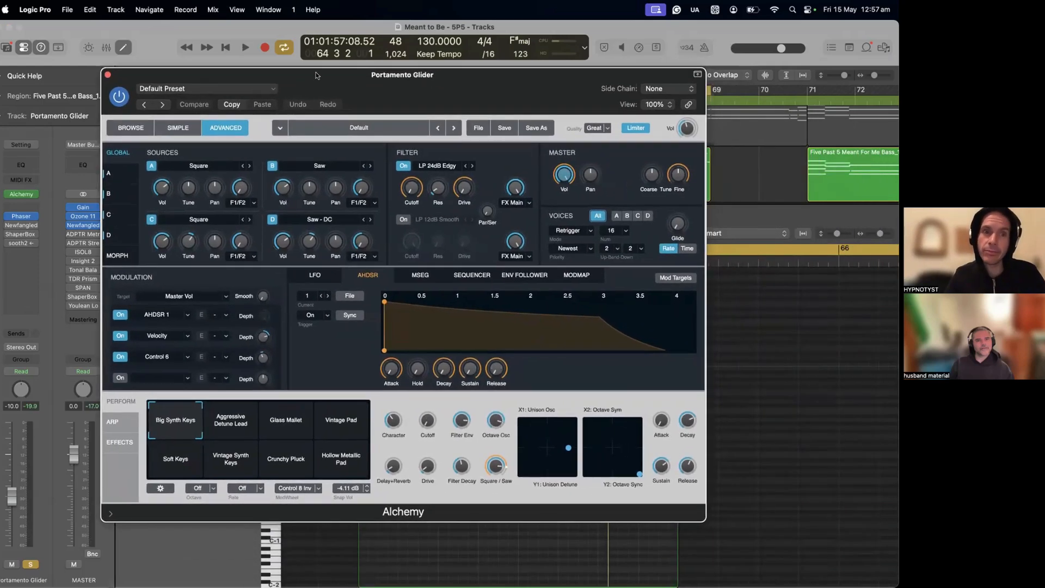
click(132, 129)
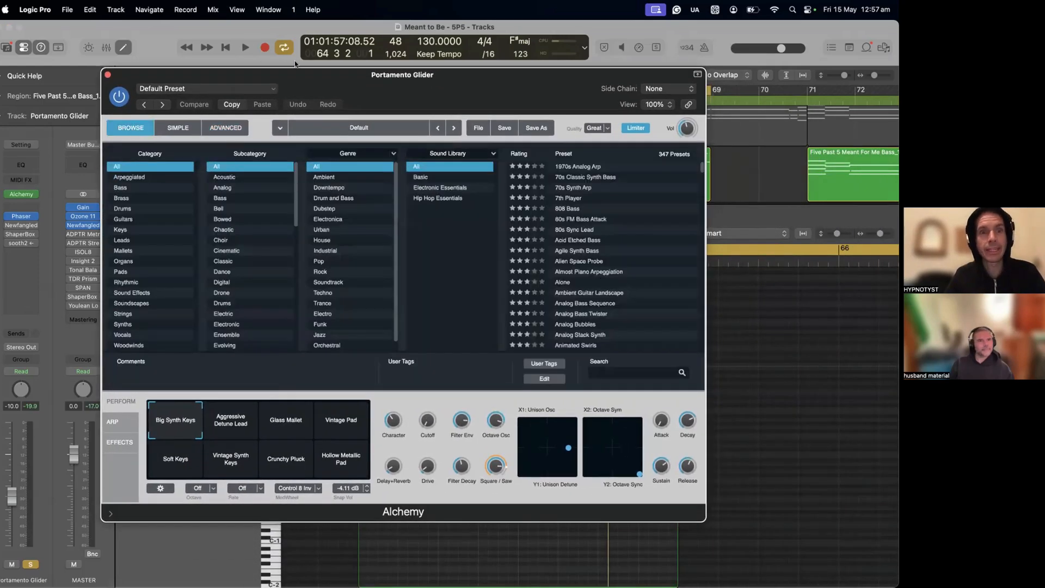
click(125, 240)
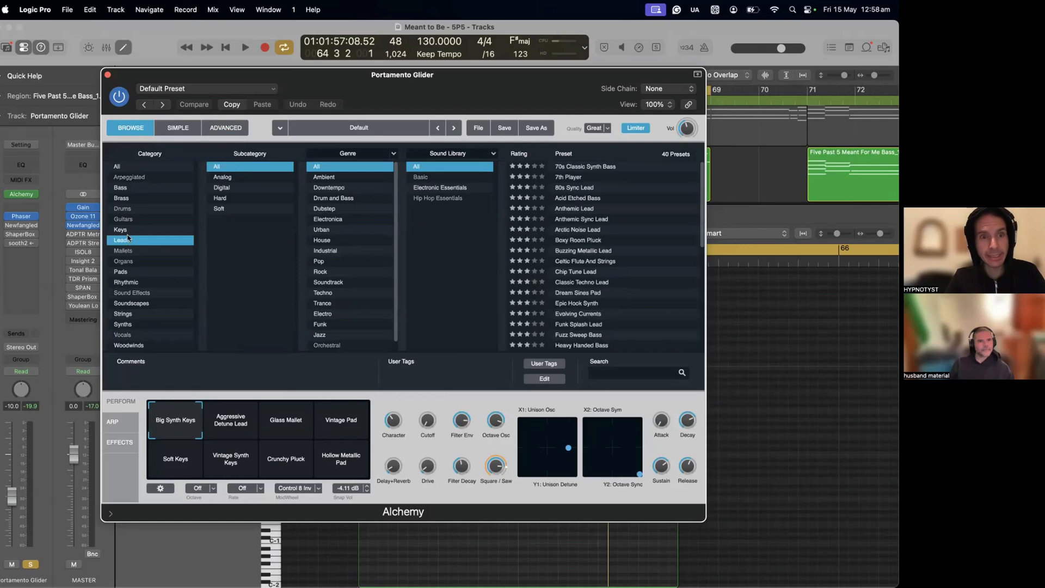
click(229, 178)
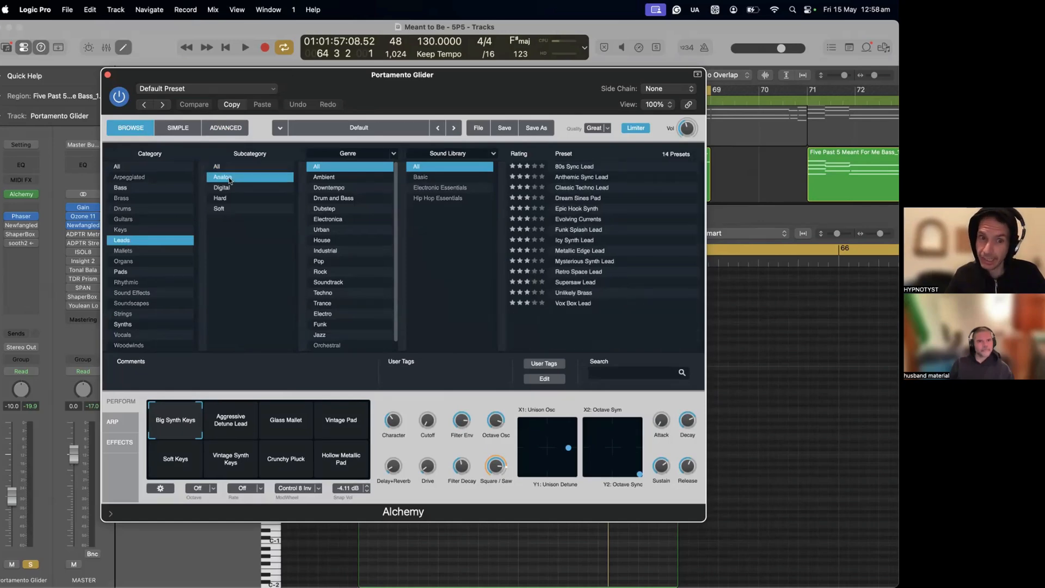
Step: Narrow the lead presets to the Electro genre and load Vox Box Lead
click(330, 293)
click(331, 304)
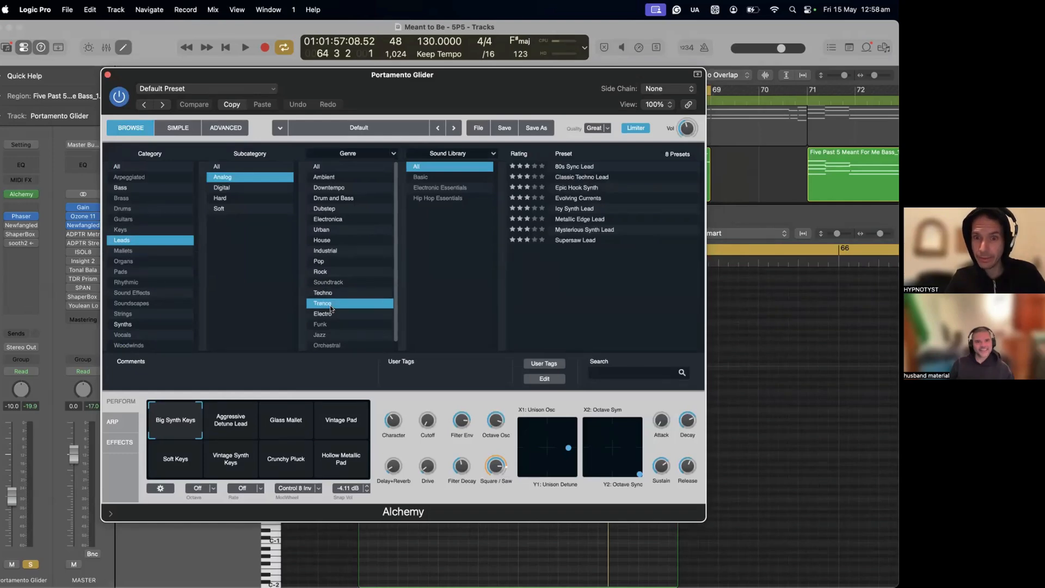
click(332, 293)
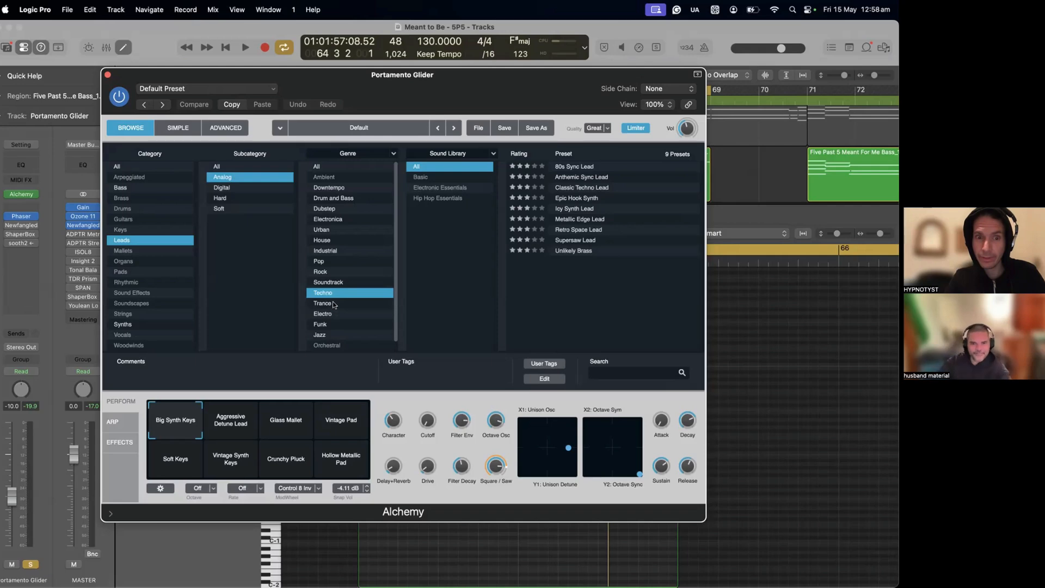
click(332, 303)
click(334, 313)
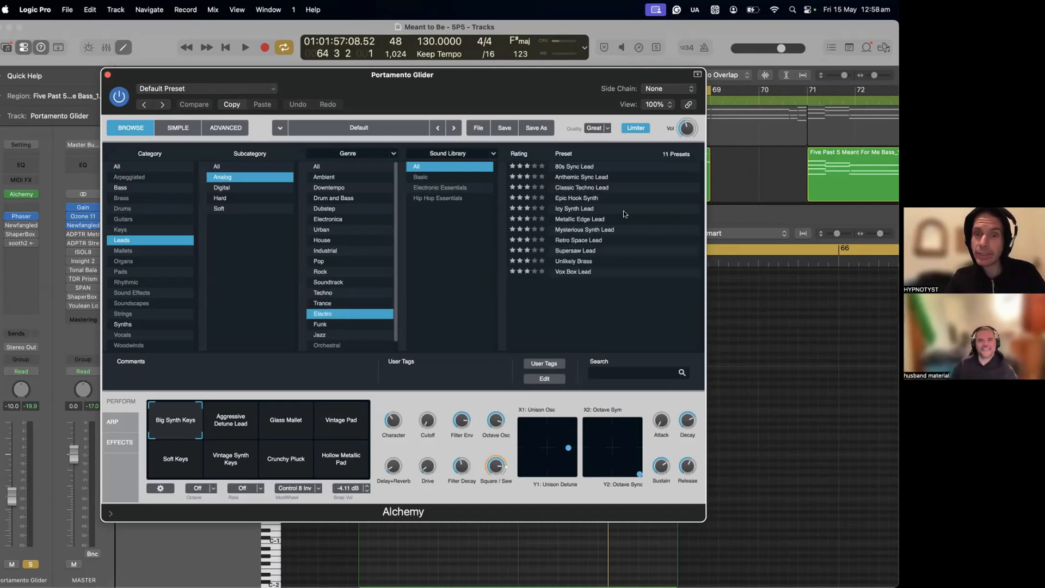
click(567, 275)
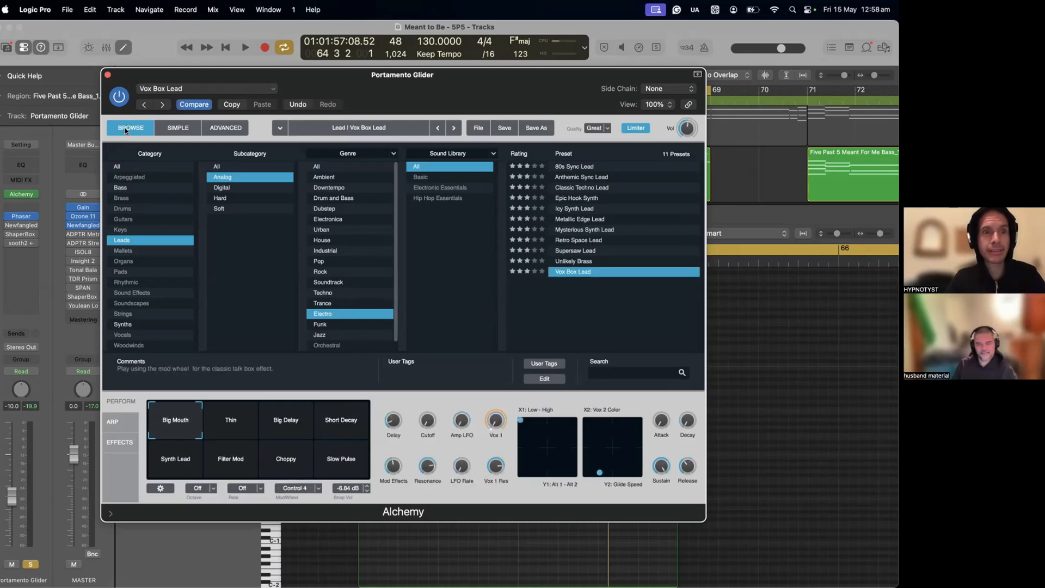
Step: Show the advanced synthesis controls of the Vox Box Lead preset
click(211, 131)
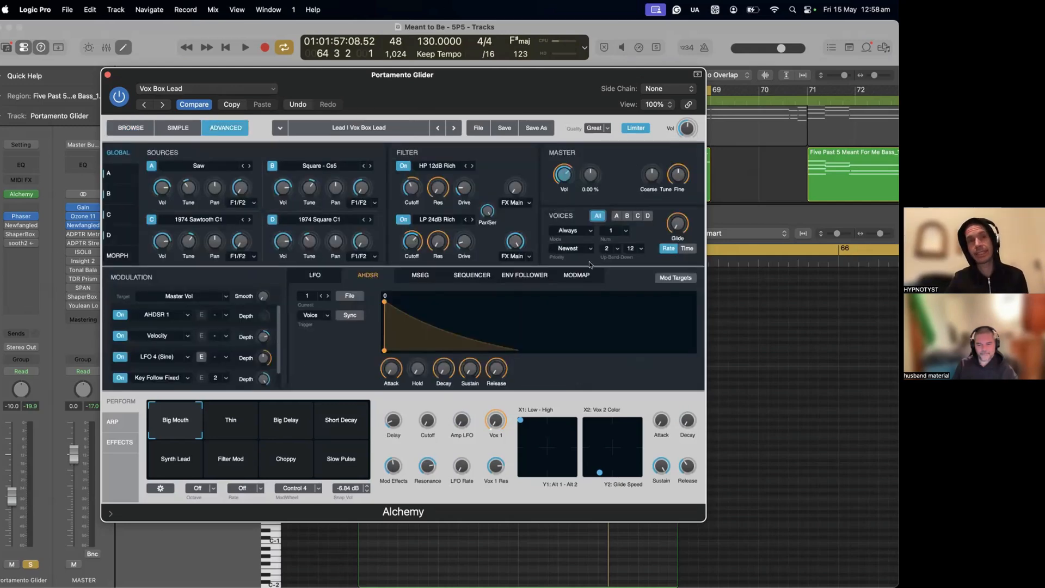
click(128, 127)
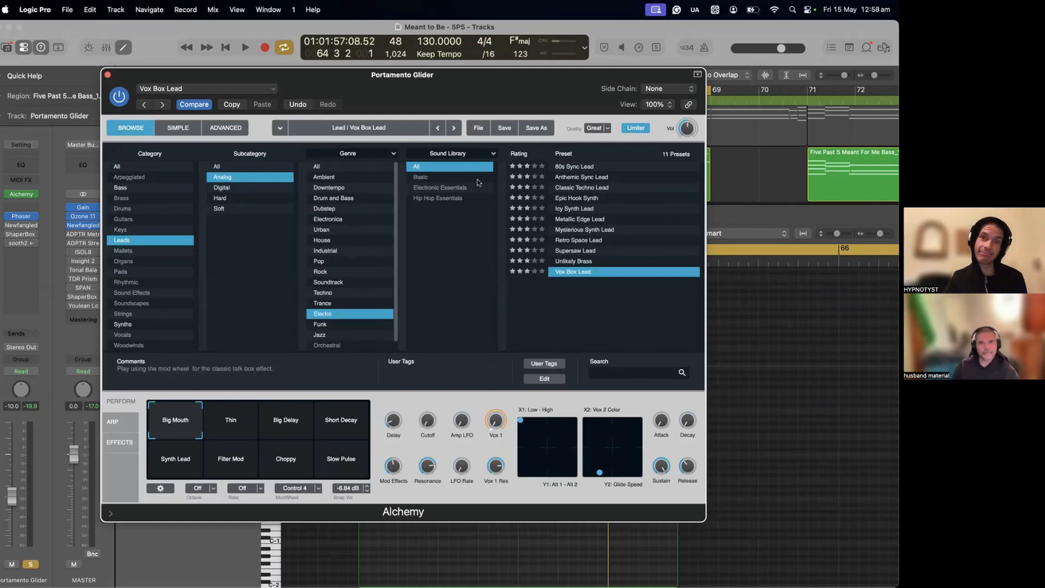
click(223, 127)
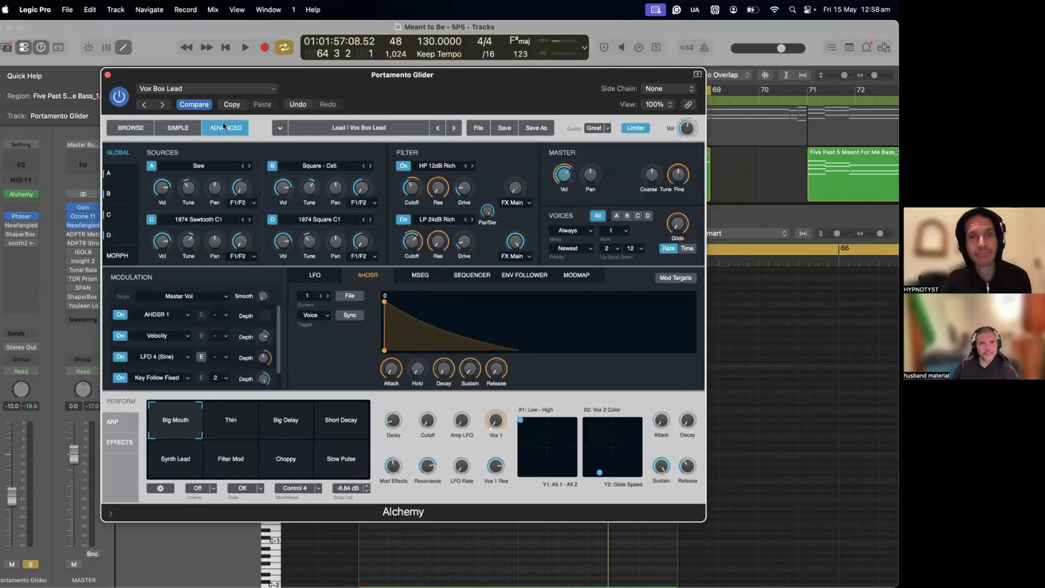
Step: Play the Portamento Glider phrase from bar 63 with the loaded preset and bypass the track's Phaser effect
drag(274, 81, 332, 334)
drag(387, 140, 383, 136)
key(space)
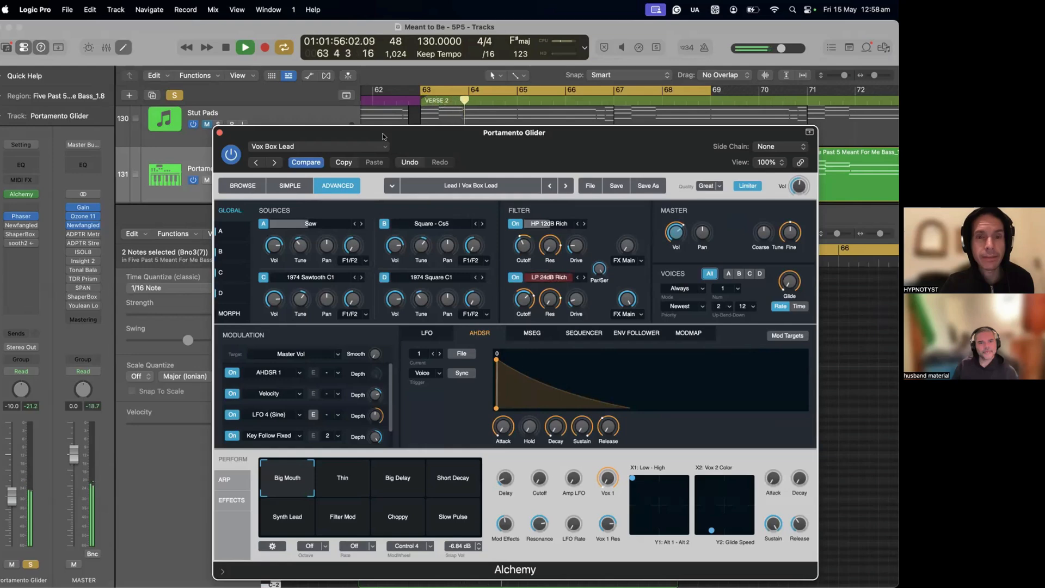
key(space)
mouse_move(7, 216)
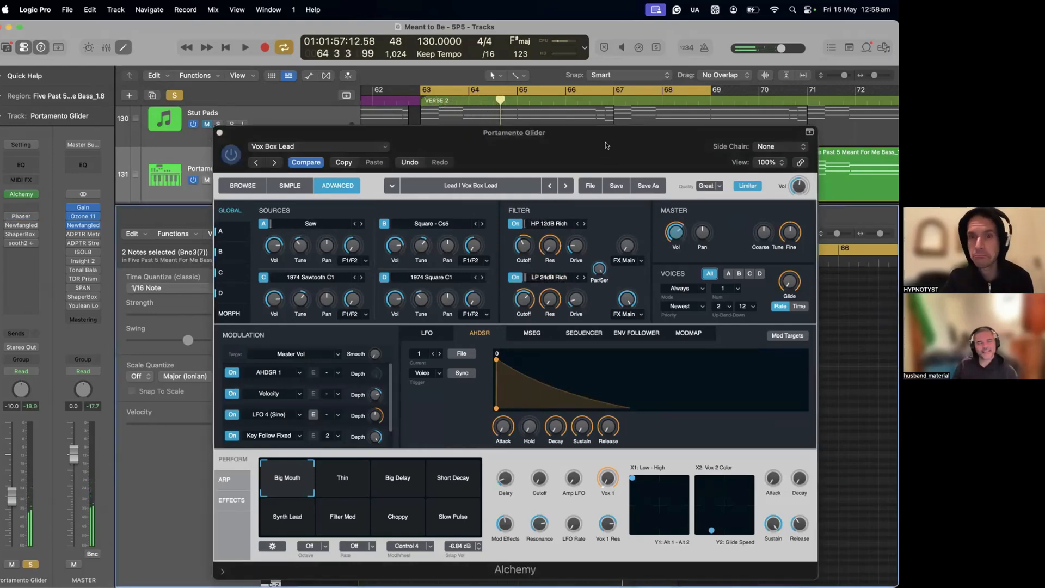
Step: Select Alchemy's Glide control in the Voices section and switch its mode to Time
drag(554, 132, 468, 61)
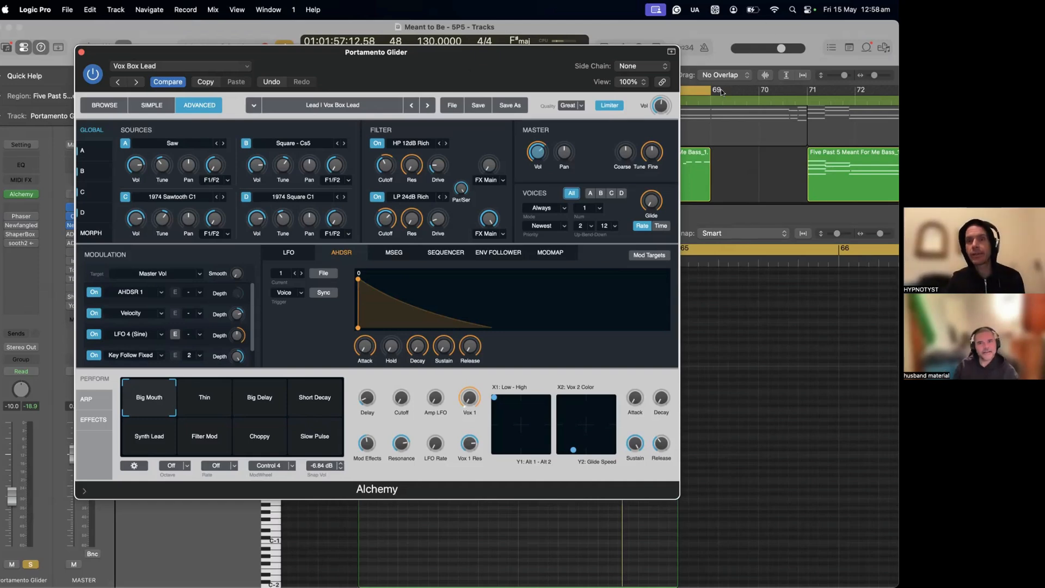
mouse_move(651, 201)
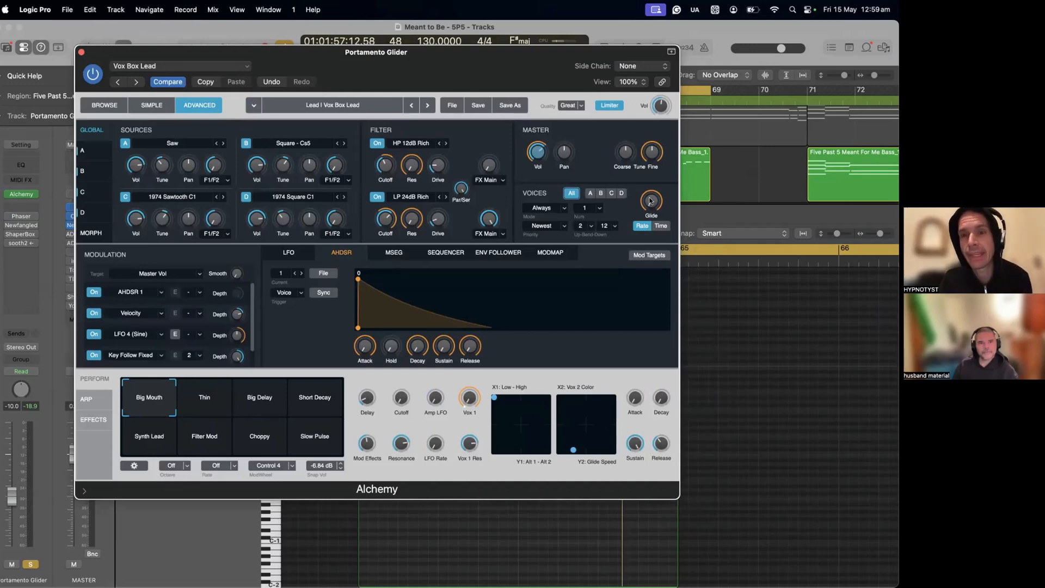
click(649, 200)
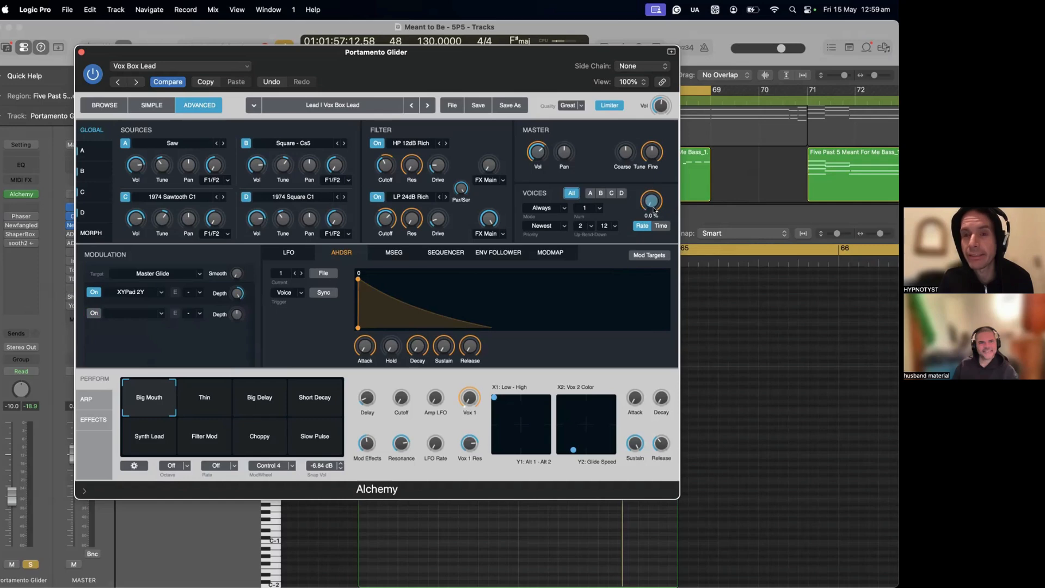
click(660, 227)
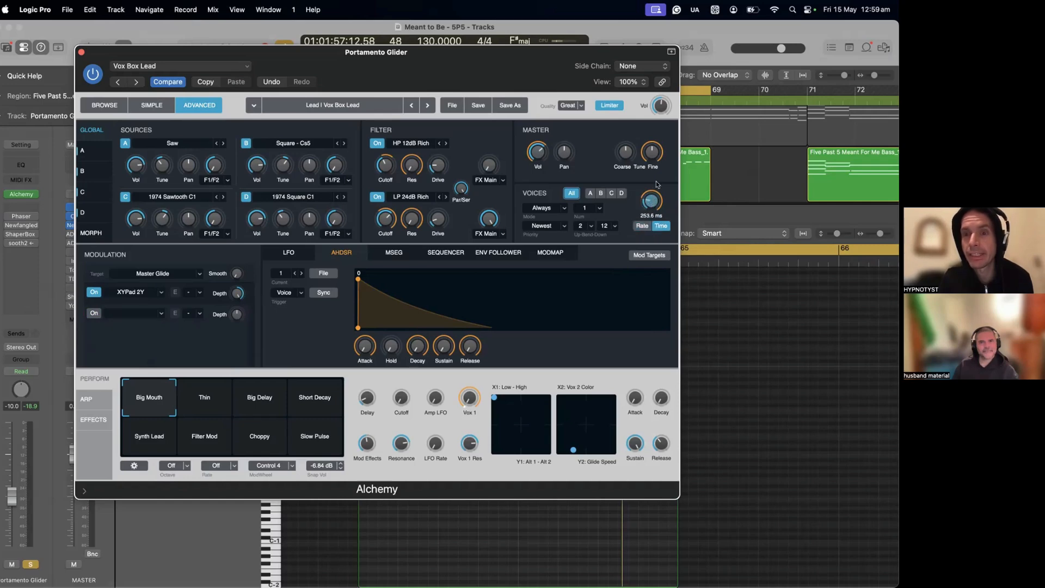
drag(670, 171, 658, 255)
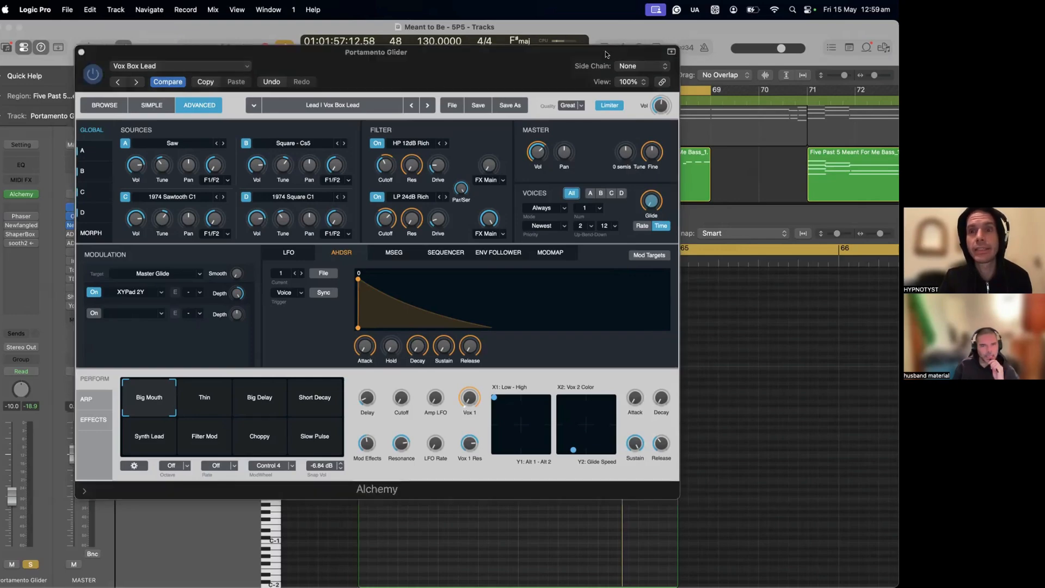
Step: Check the notes behind the Alchemy window and raise the glide time to 1000 ms
drag(608, 53, 508, 478)
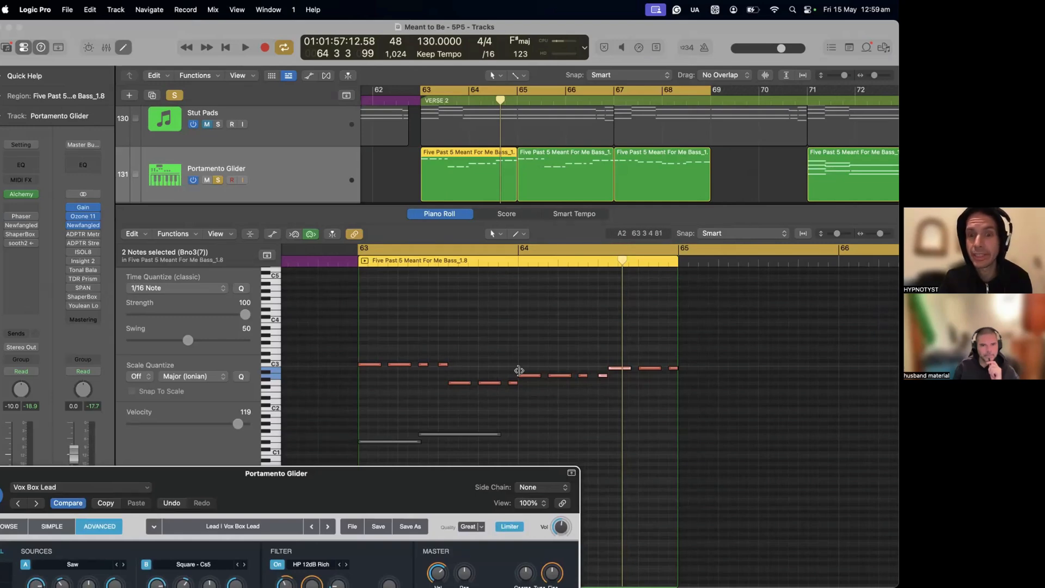
drag(402, 472, 472, 401)
drag(506, 323, 505, 323)
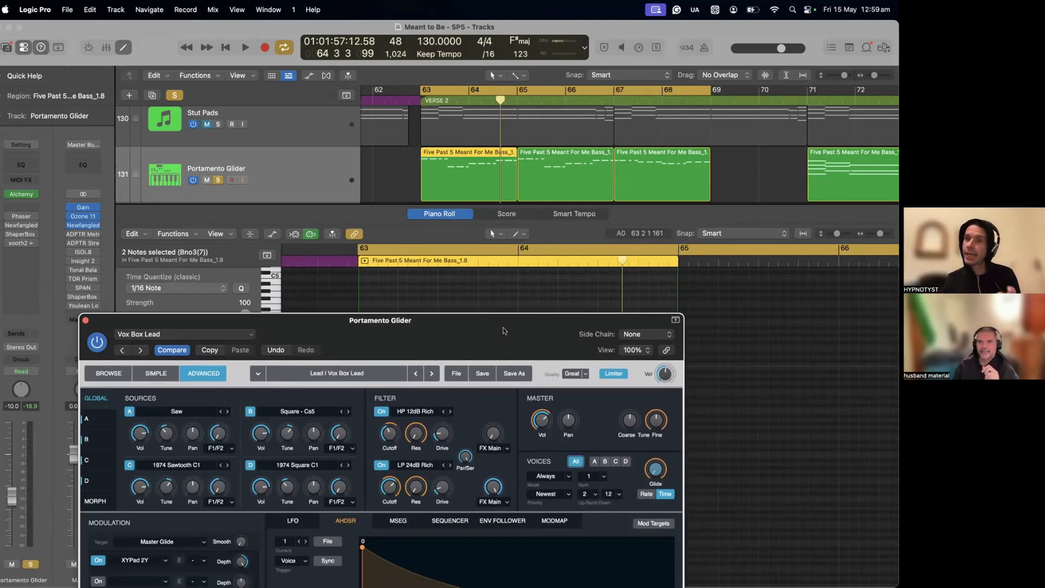
drag(504, 327, 541, 64)
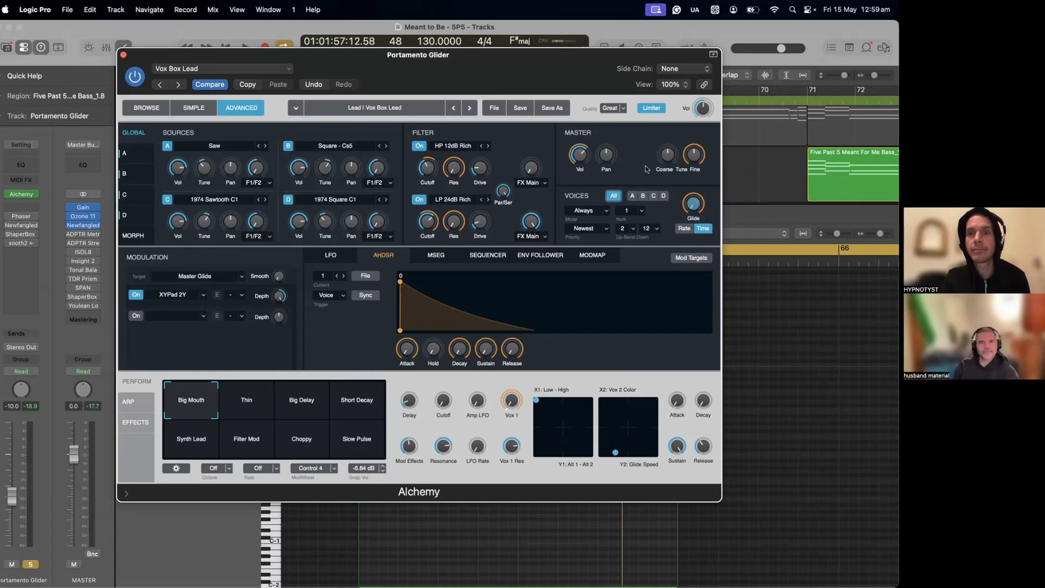
drag(694, 202, 823, 5)
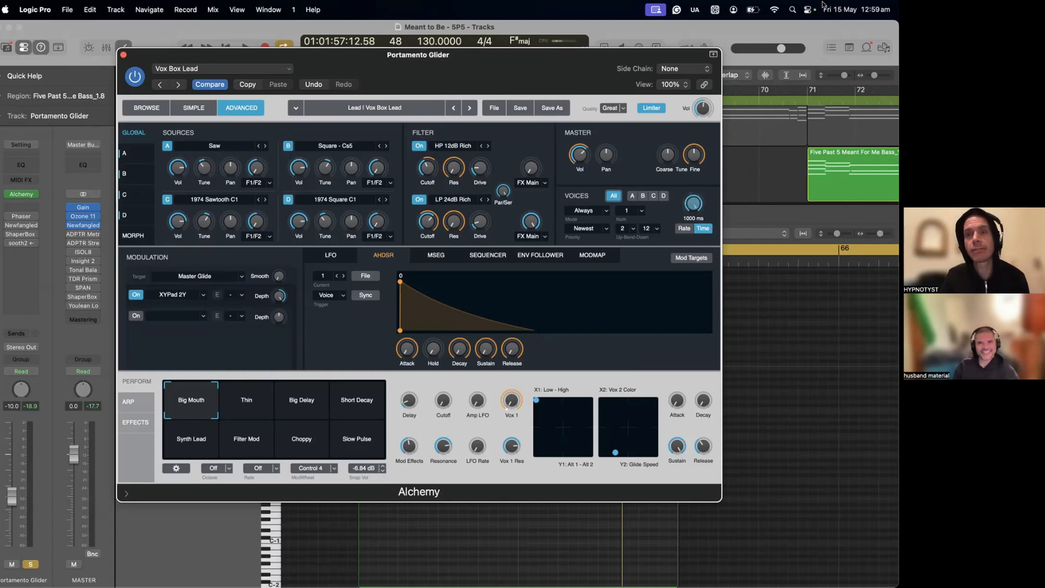
Step: Play the Portamento Glider phrase with the current glide and shorten the cycle range to bars 63 to 67
key(space)
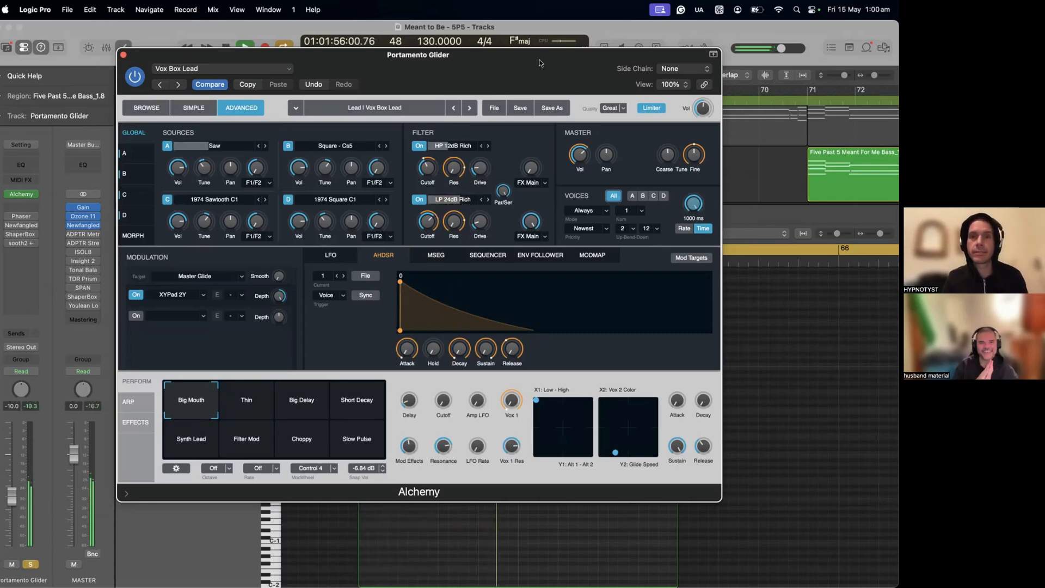
drag(540, 63, 508, 341)
key(space)
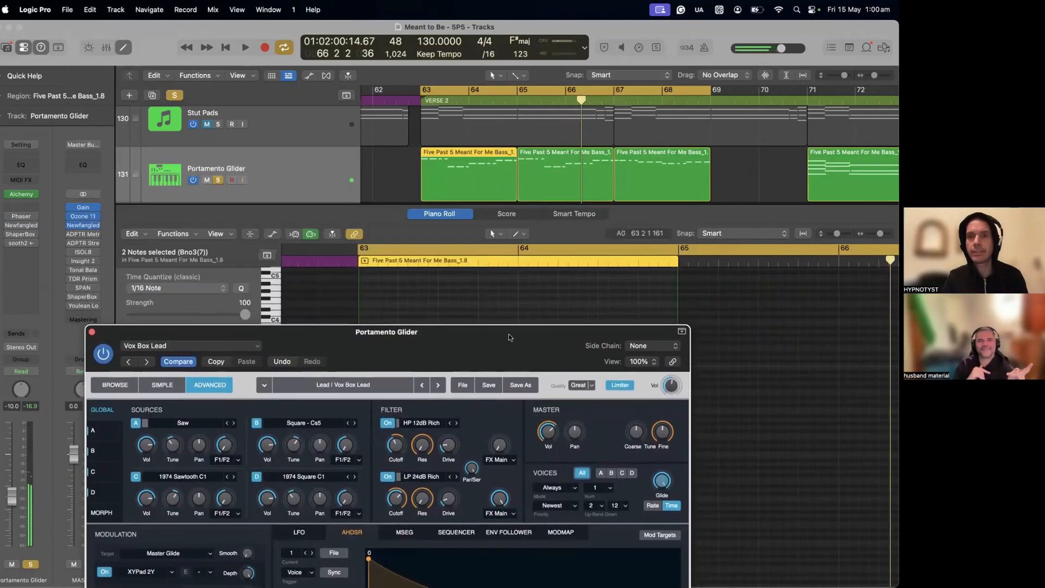
drag(706, 89, 607, 129)
drag(572, 330, 549, 37)
Step: Lower Alchemy's glide time below 1000 ms and replay the cycled phrase to hear the shorter glide
drag(632, 188, 631, 210)
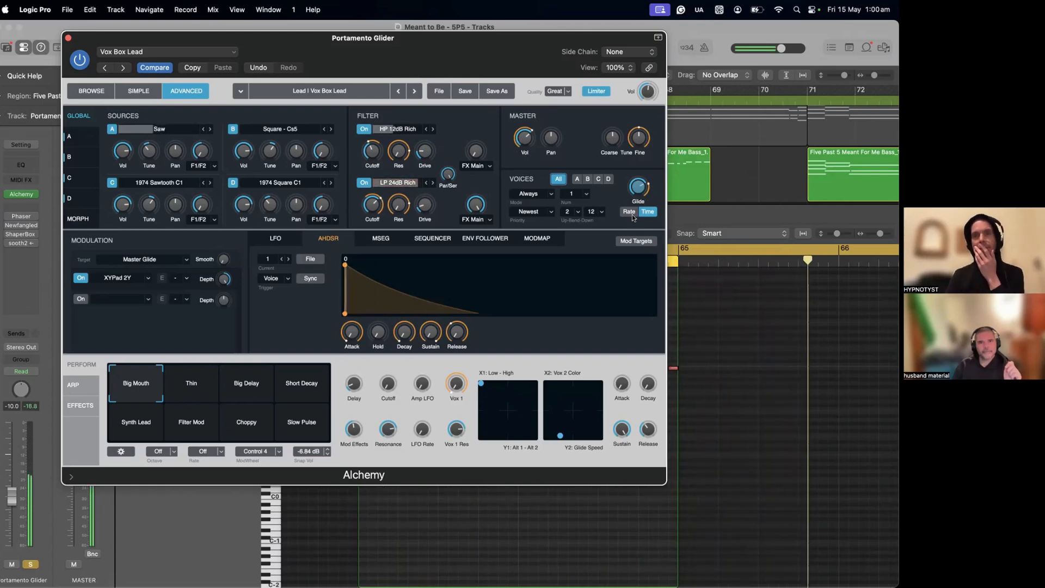
key(space)
drag(637, 189, 636, 201)
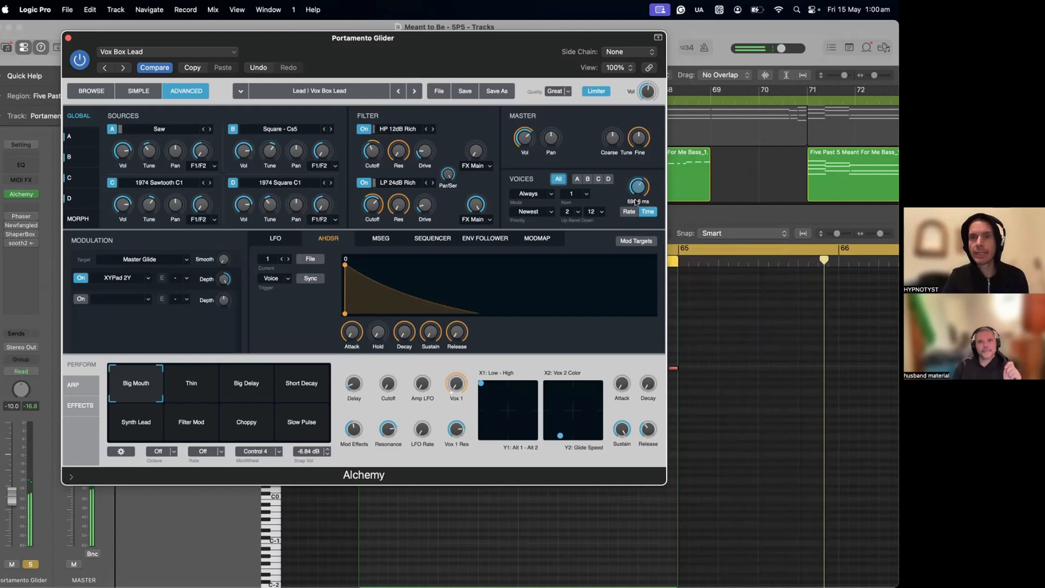
key(space)
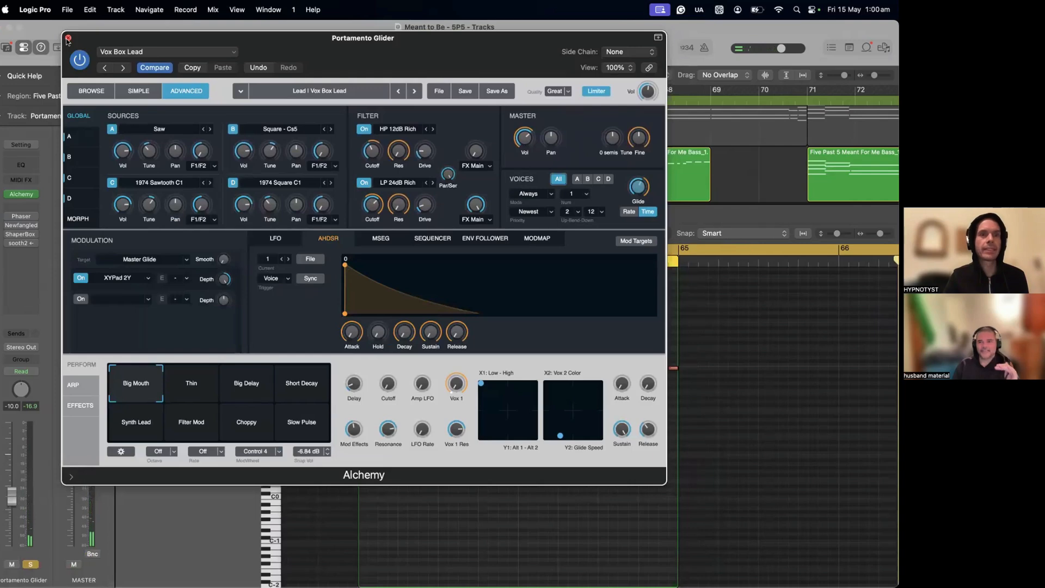
drag(122, 35, 174, 38)
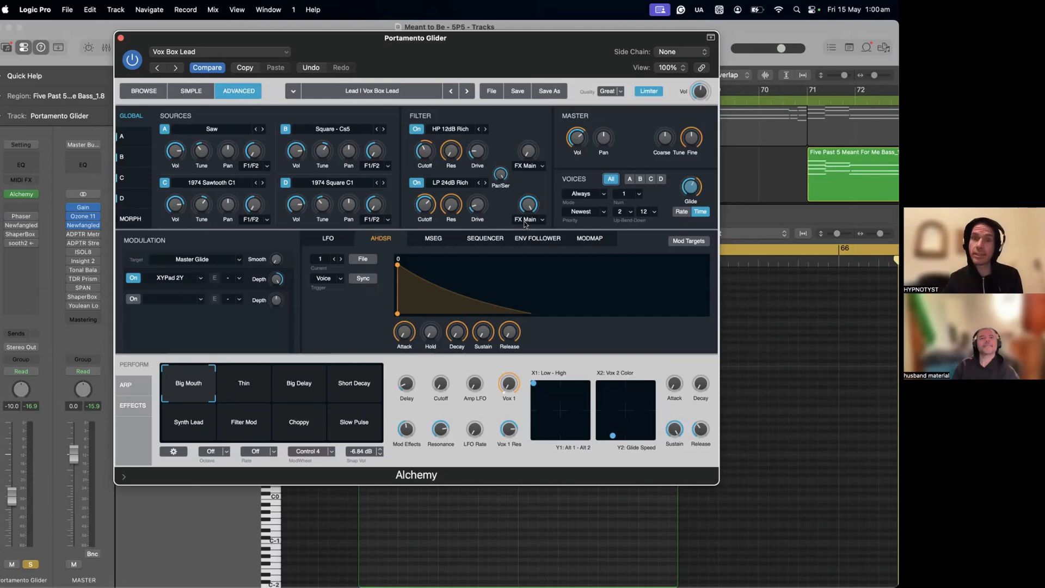
Step: Inspect the source options available for Alchemy's sources A and C
click(198, 129)
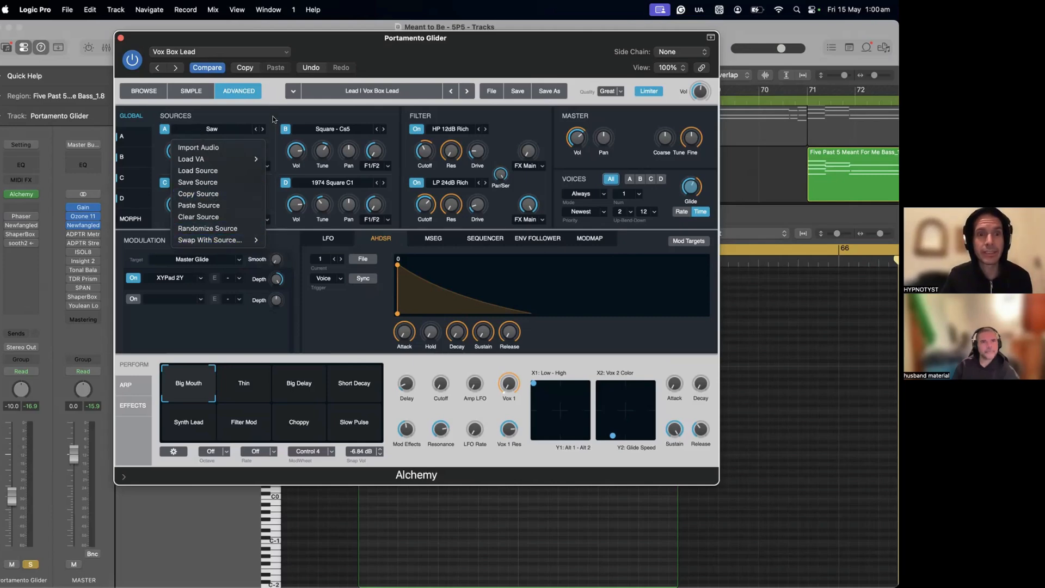
click(270, 115)
click(218, 183)
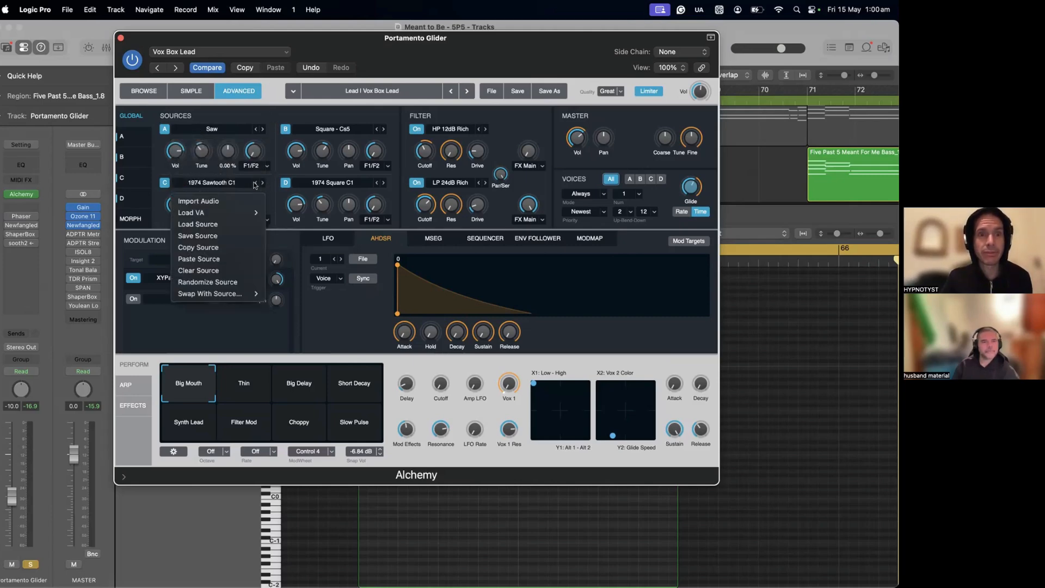
click(254, 184)
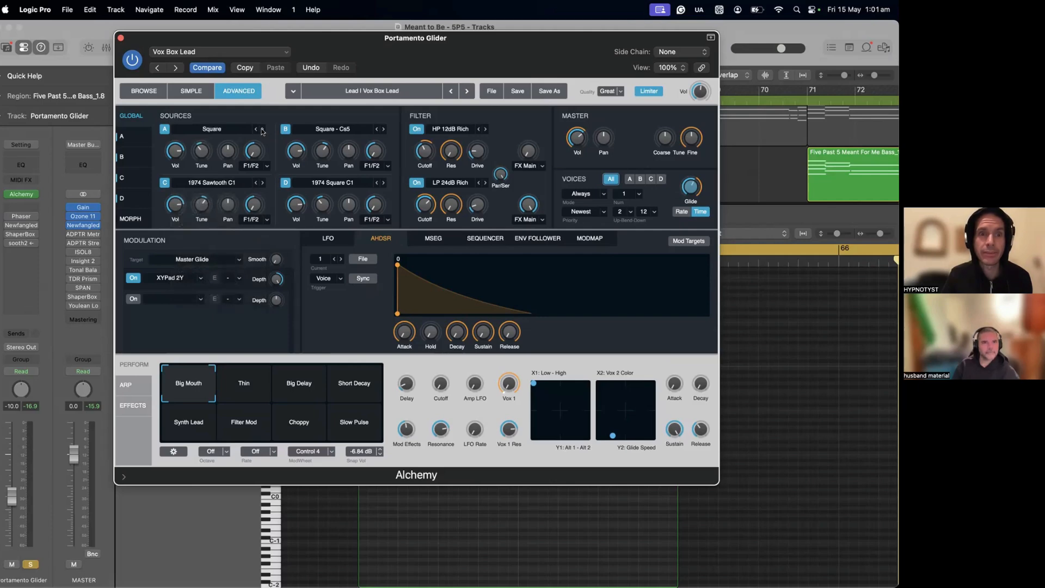
Step: Audition Triangle, Sine and Square waveforms for source A during playback, settle on Square, and close Alchemy
click(262, 130)
click(255, 130)
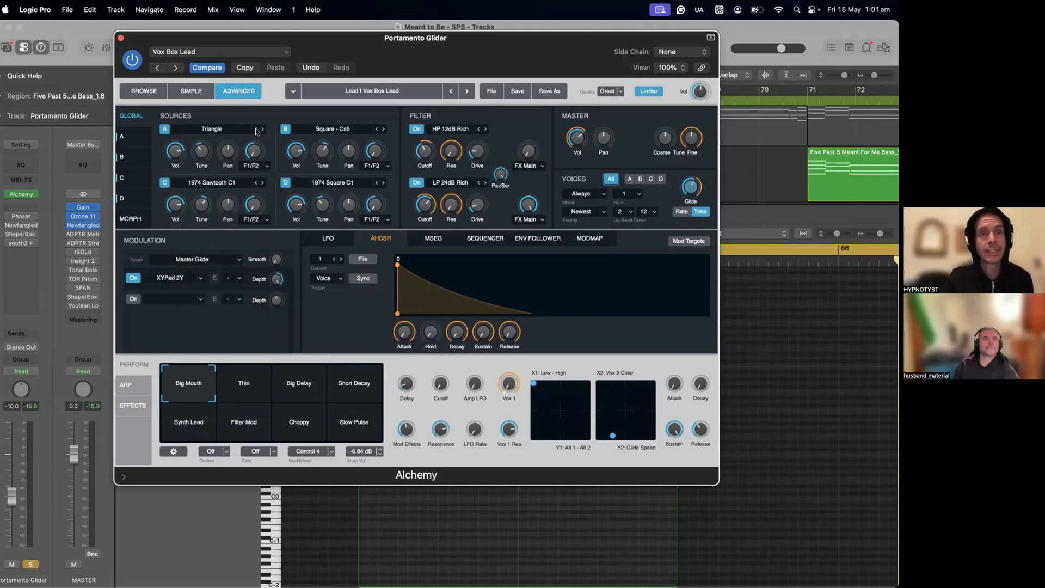
click(256, 130)
click(255, 130)
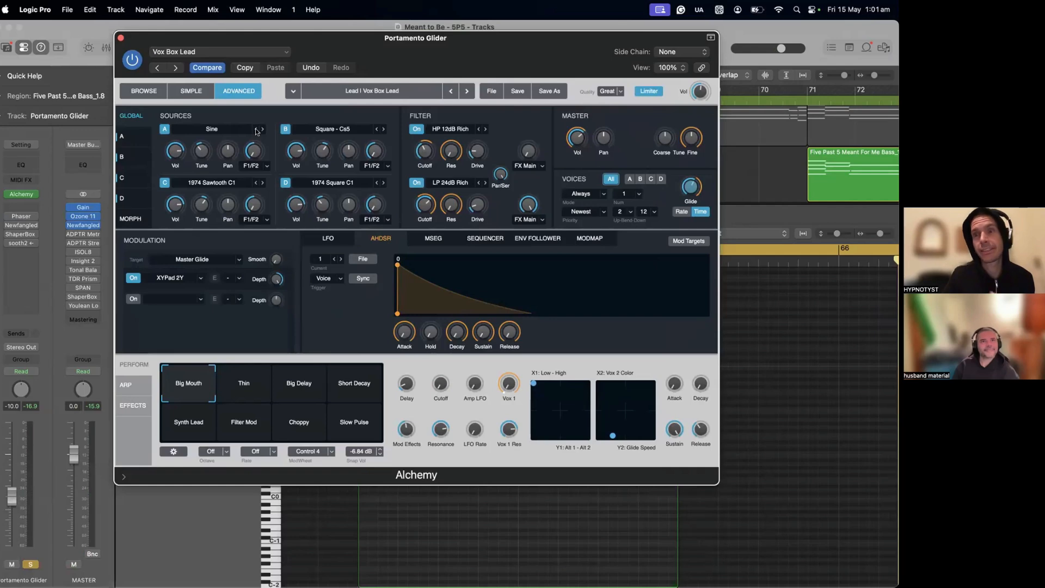
click(263, 130)
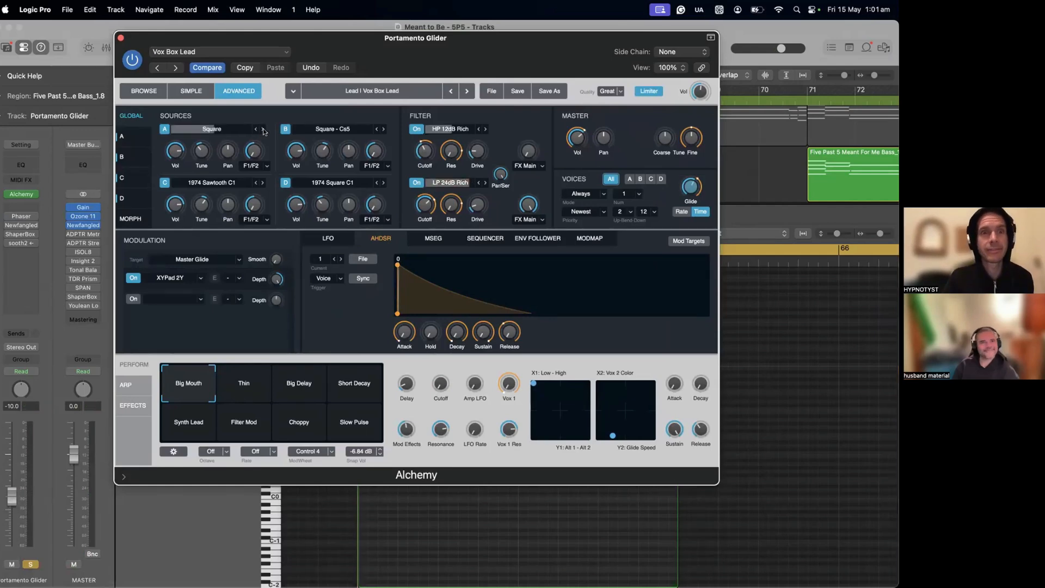
click(256, 130)
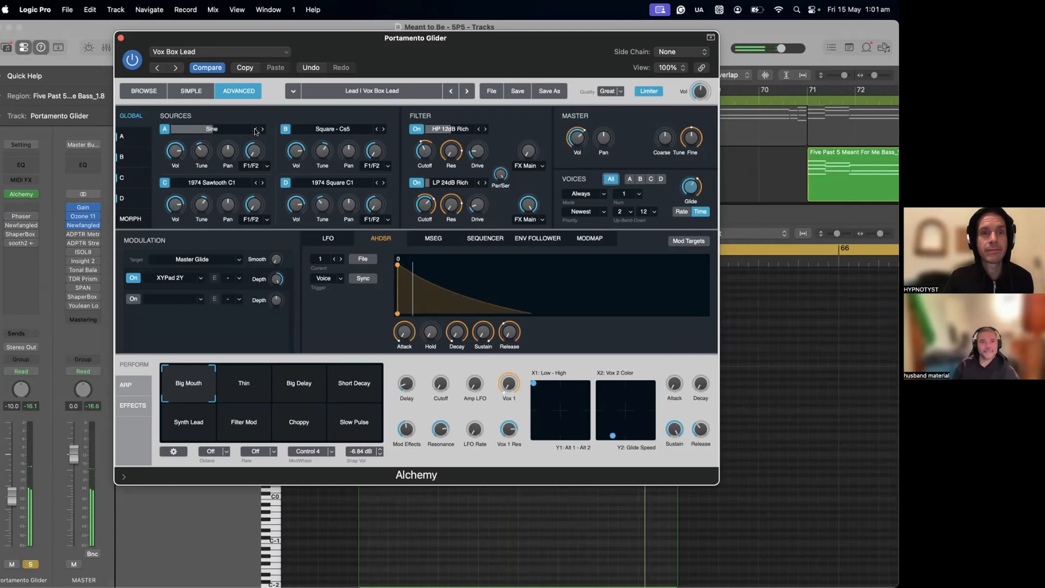
click(263, 131)
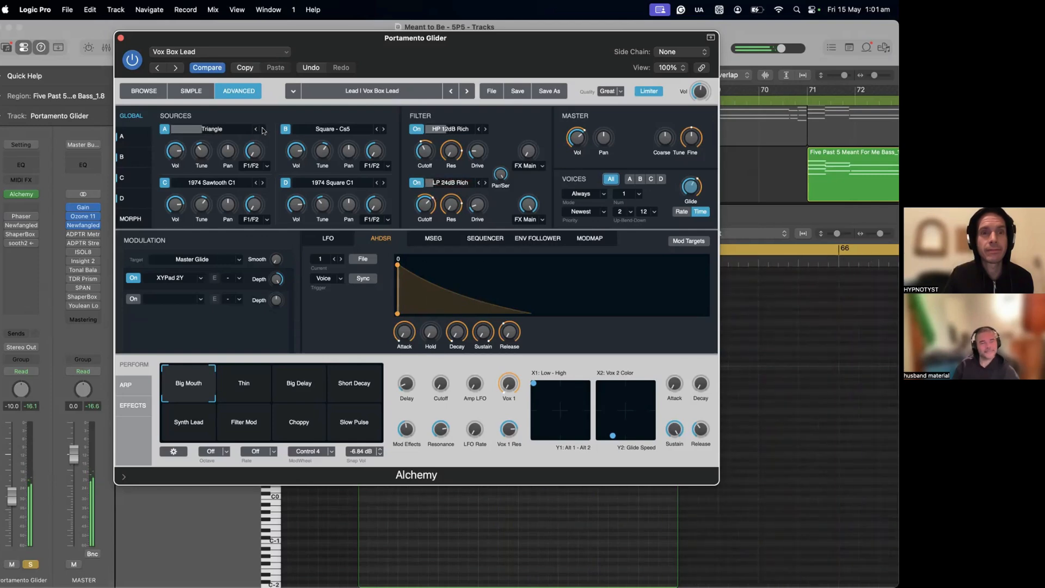
click(262, 129)
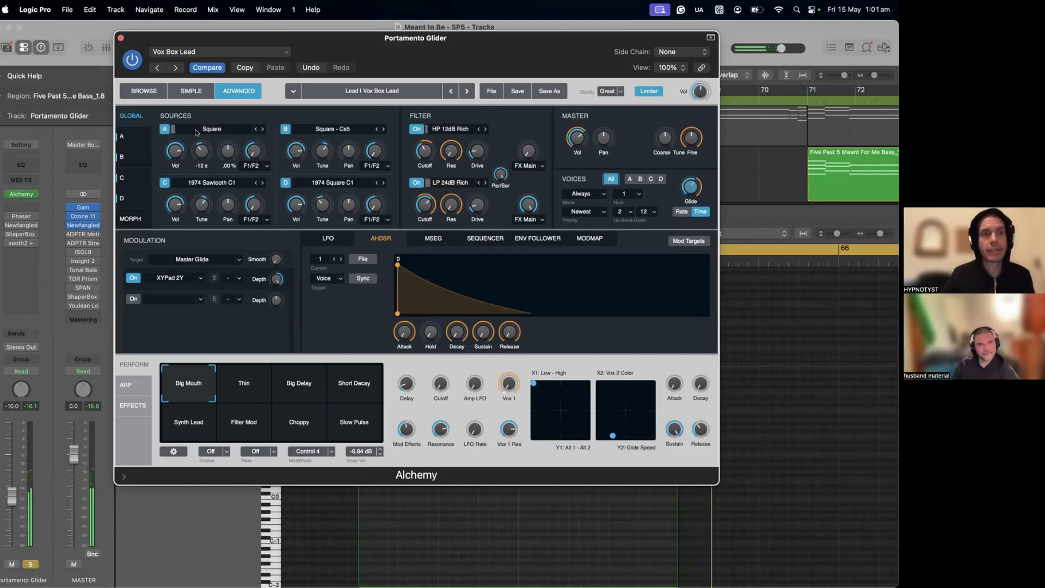
click(121, 37)
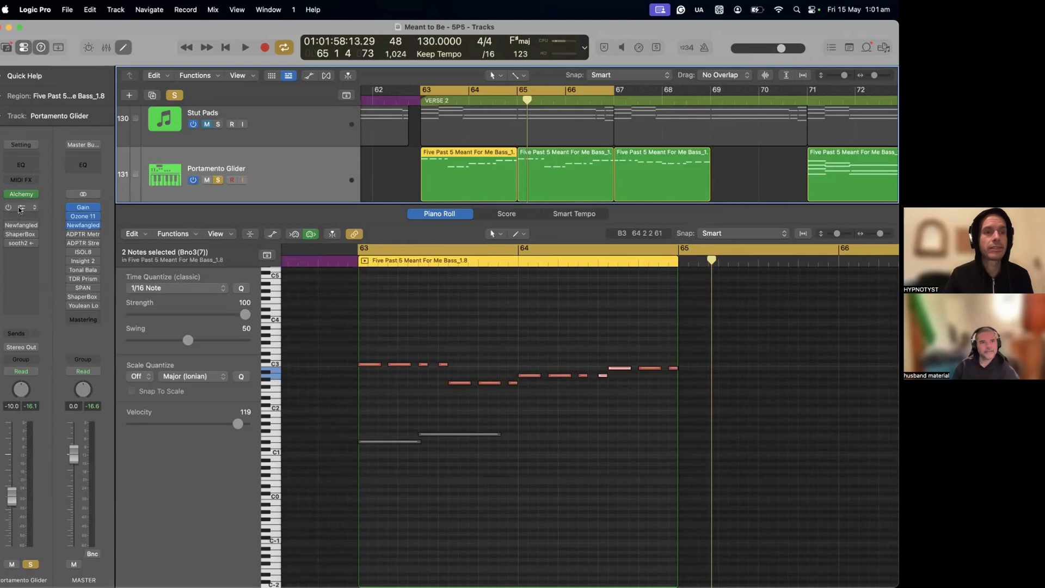
Step: Replace the bypassed Phaser on the Portamento Glider track with a fresh Phaser and play the phrase through its default preset
click(26, 208)
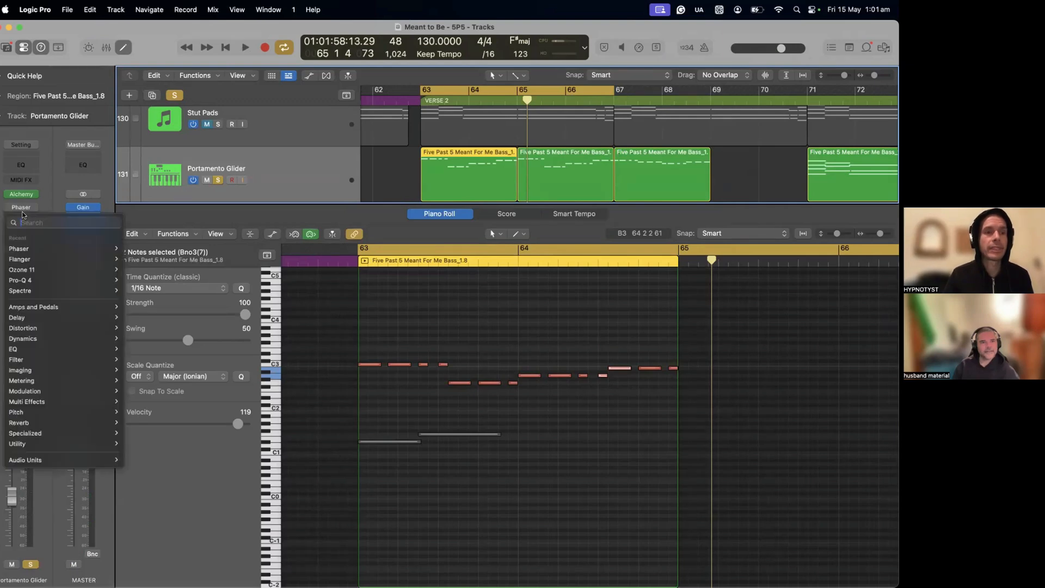
text(phas)
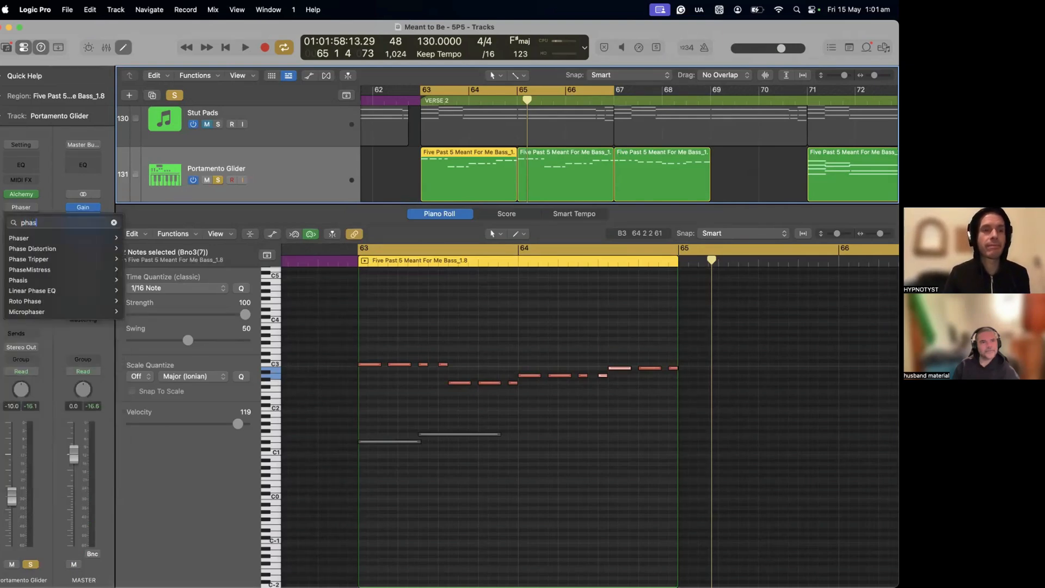
click(19, 237)
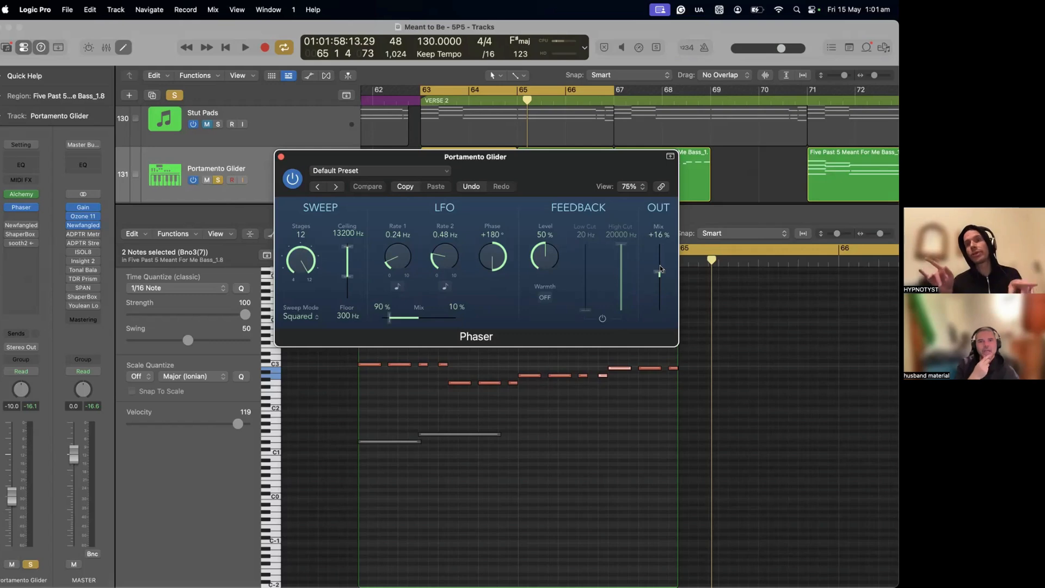
key(space)
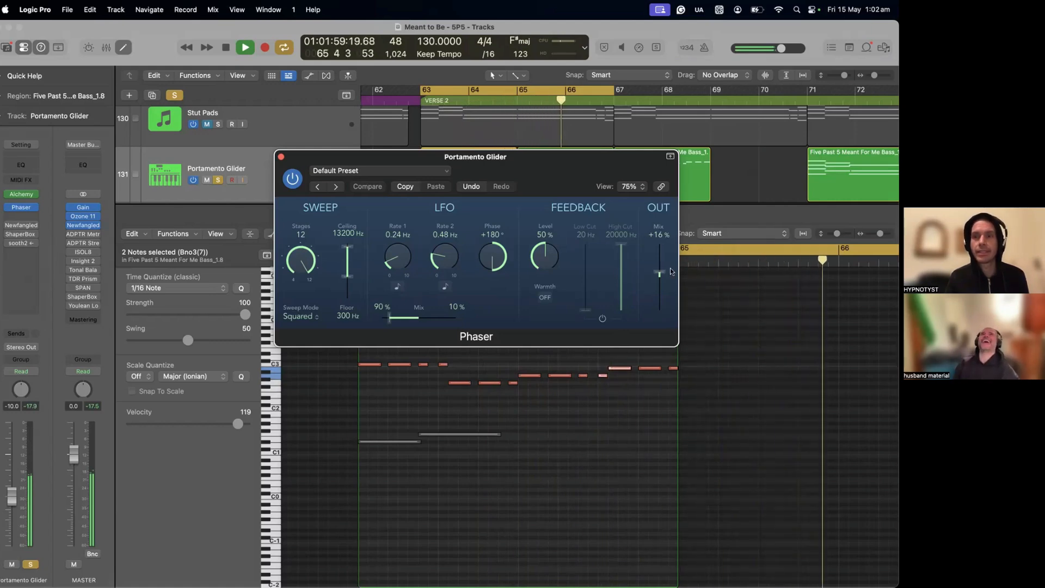
key(space)
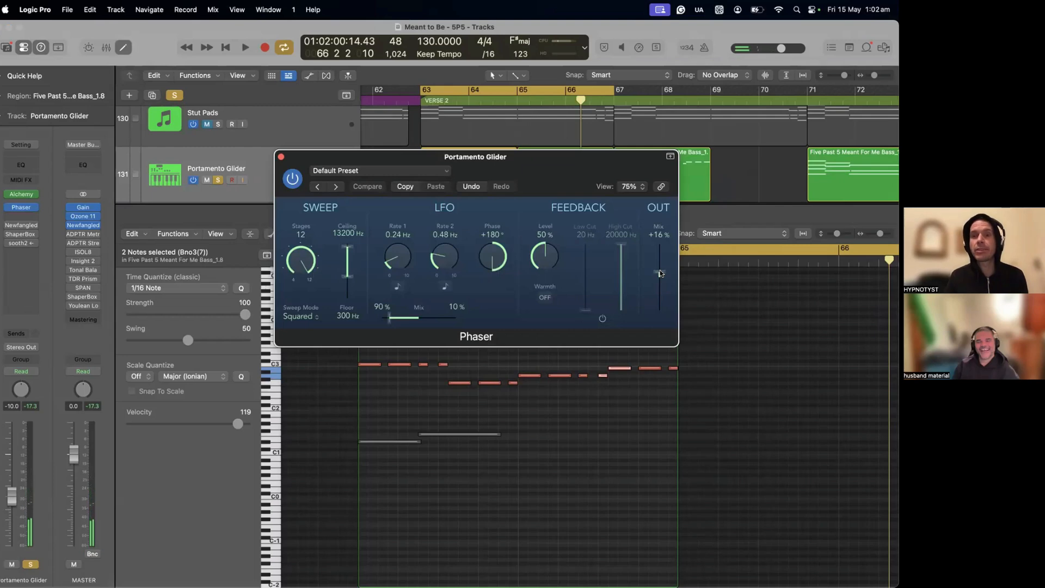
Step: Audition the phrase with the Phaser's output mix at +100%, and return the mix to +16%
drag(661, 273, 691, 177)
key(space)
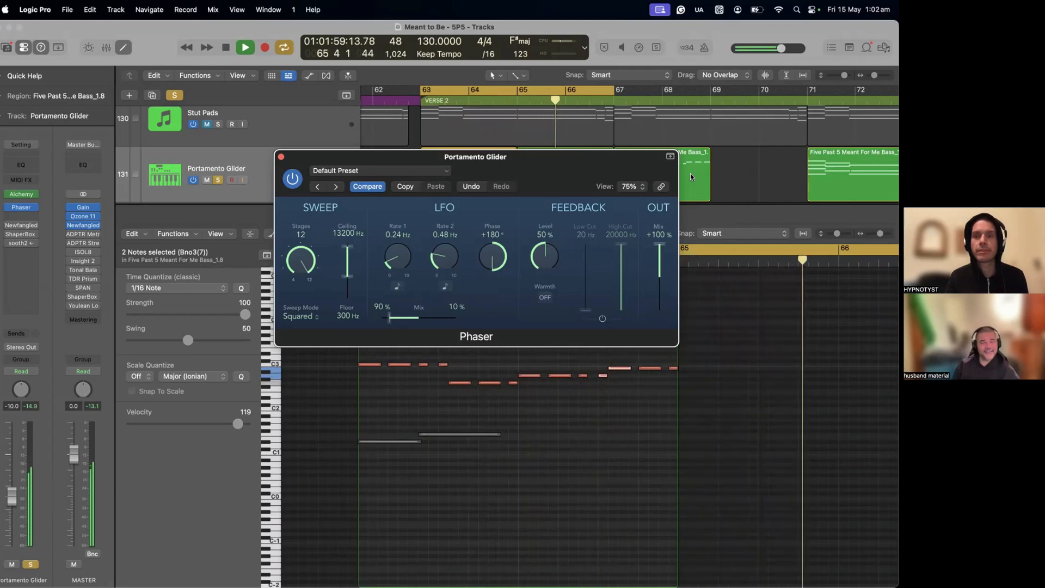
key(space)
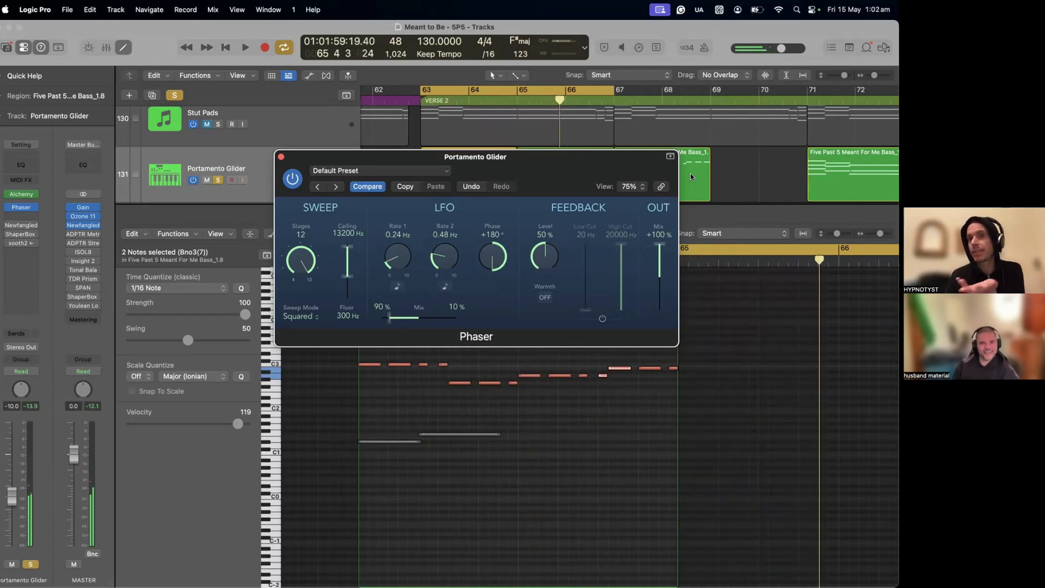
drag(662, 247, 662, 274)
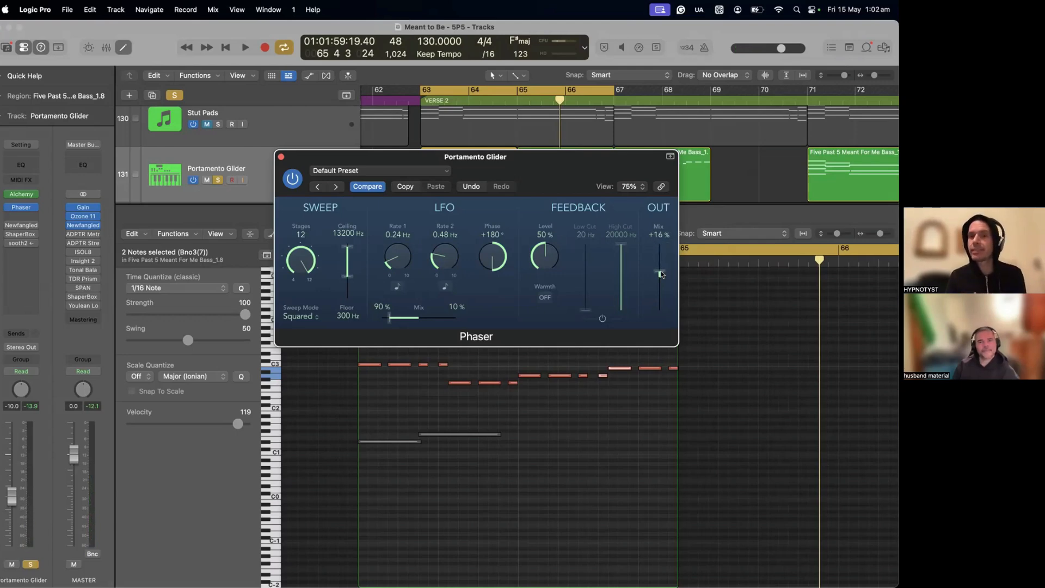
Step: Raise the Phaser's output mix to +30% while the phrase plays, and stop playback
key(space)
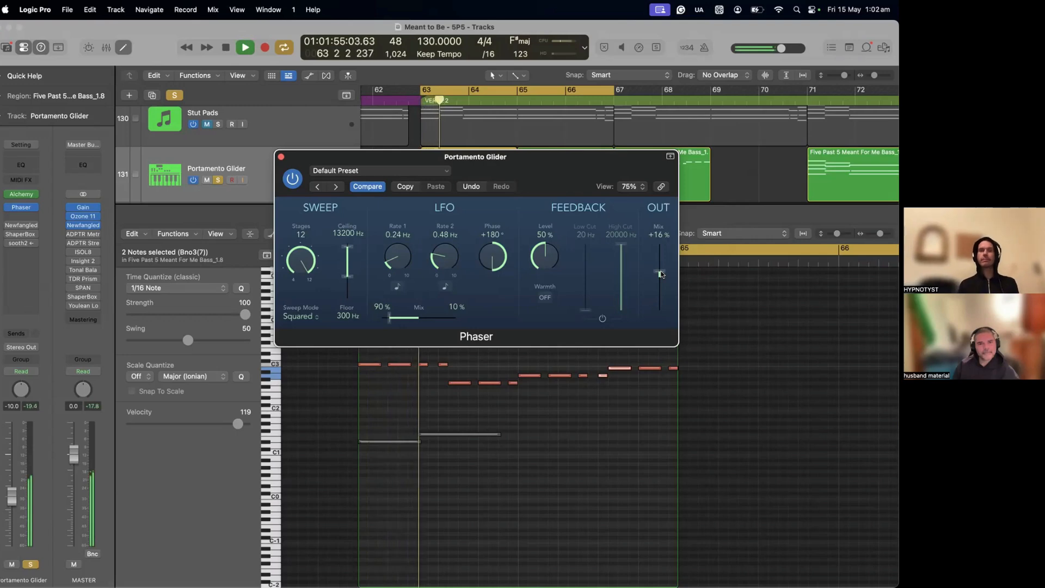
drag(661, 274, 662, 270)
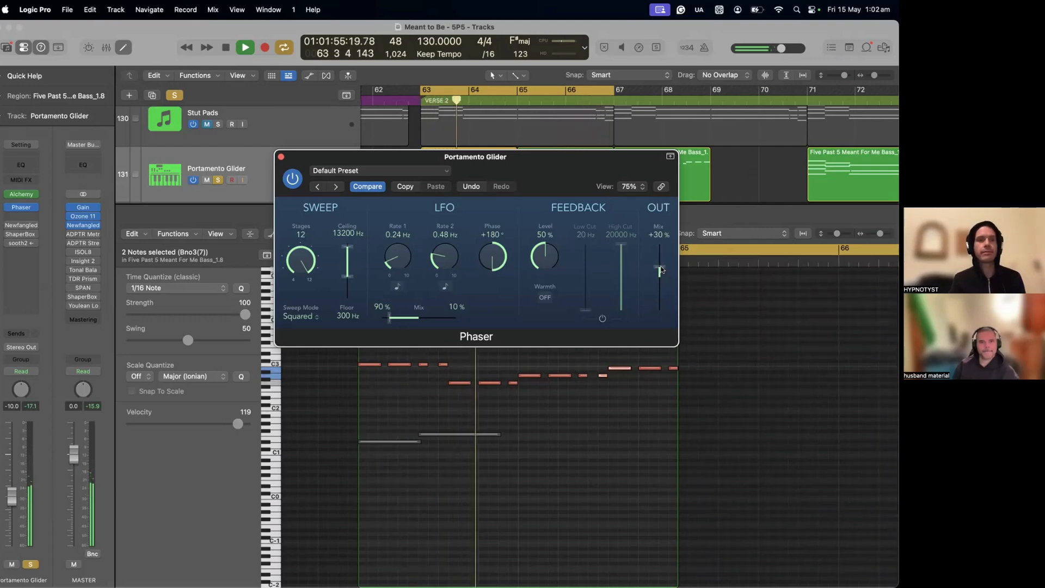
key(space)
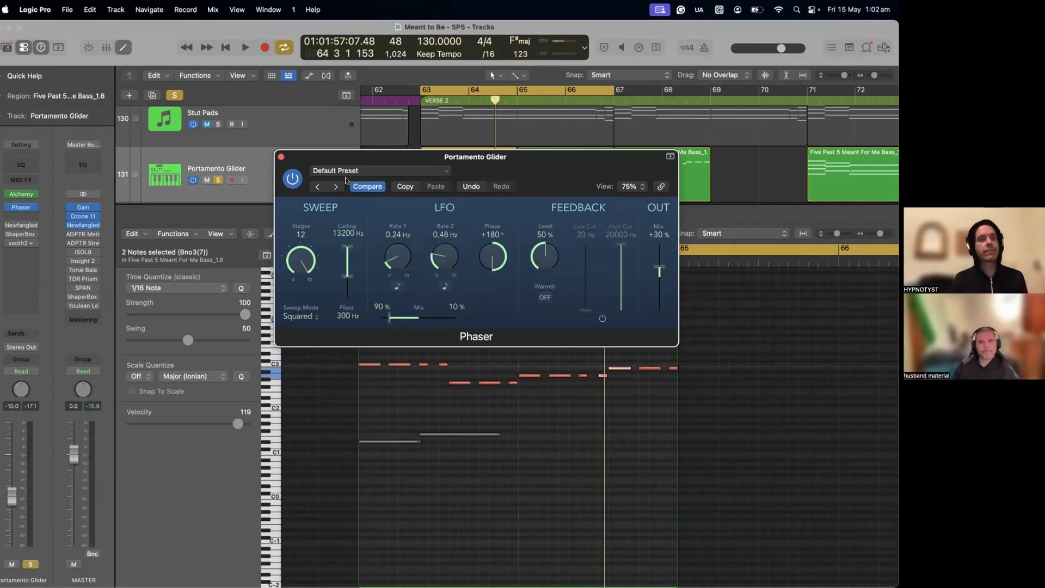
Step: Sync the Phaser's LFO Rate 1 to the tempo, set it to 1/16, and play the phrase
mouse_move(20, 211)
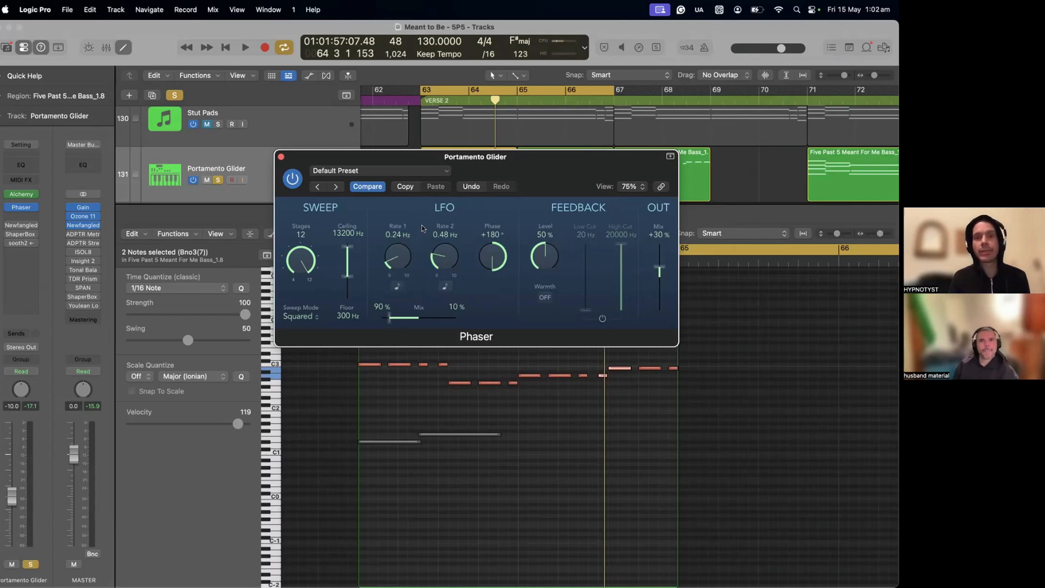
click(400, 285)
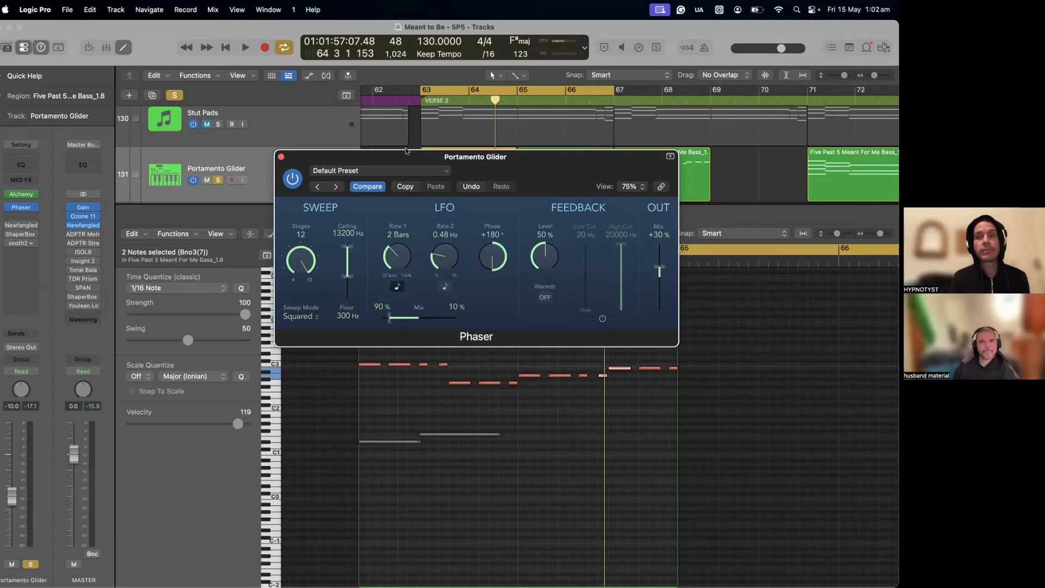
drag(408, 283, 407, 190)
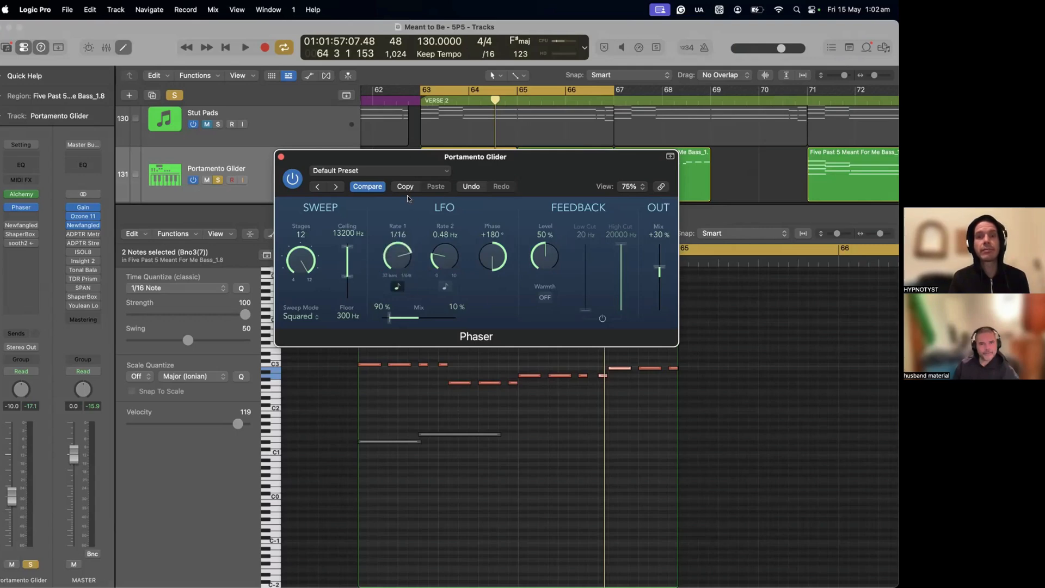
key(space)
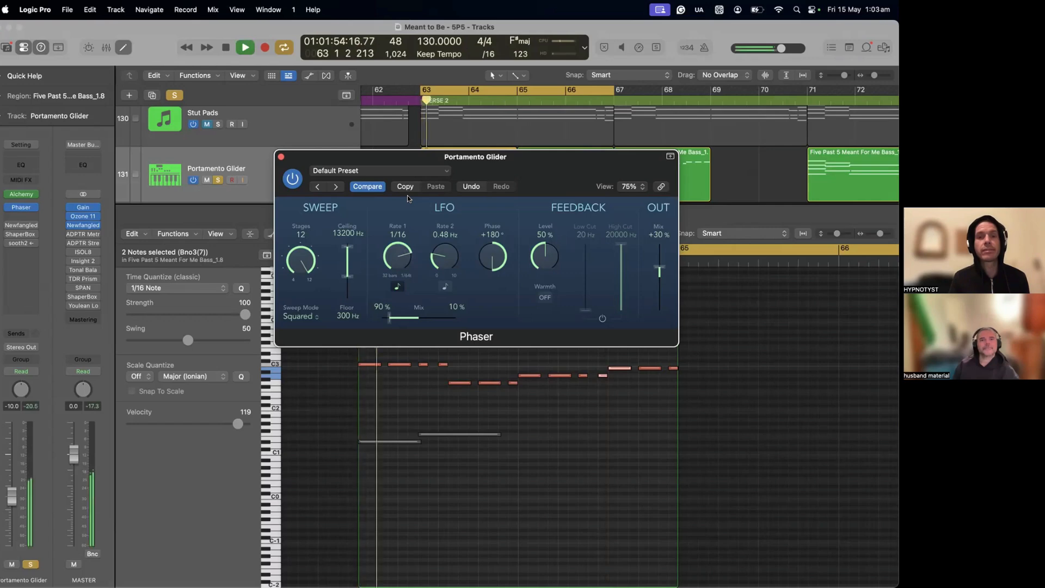
key(space)
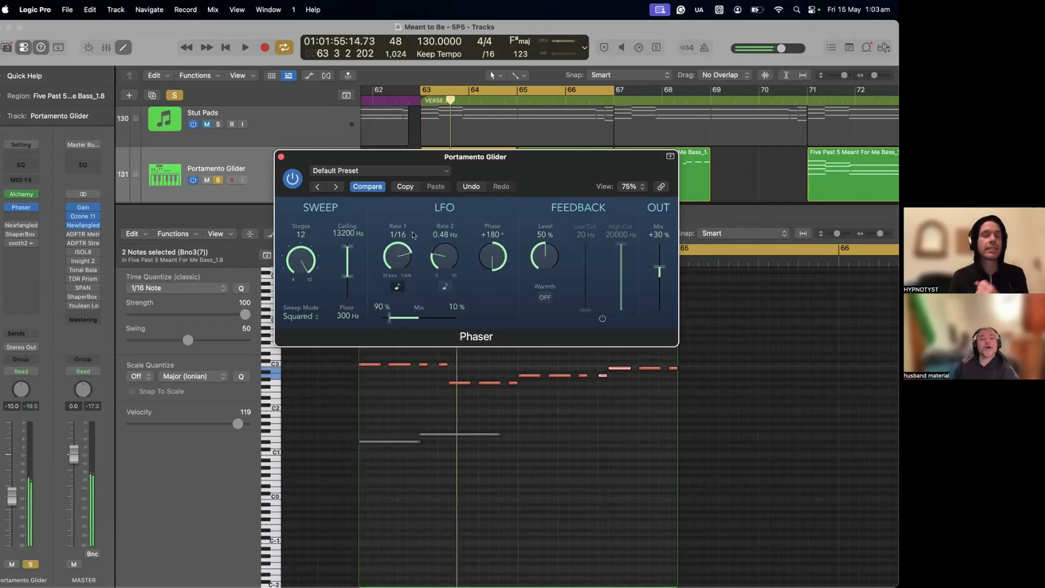
Step: Audition the Phaser's LFO Rate 1 at 1/4, and slow it to 1 Bar while replaying the phrase
drag(392, 241, 396, 280)
key(space)
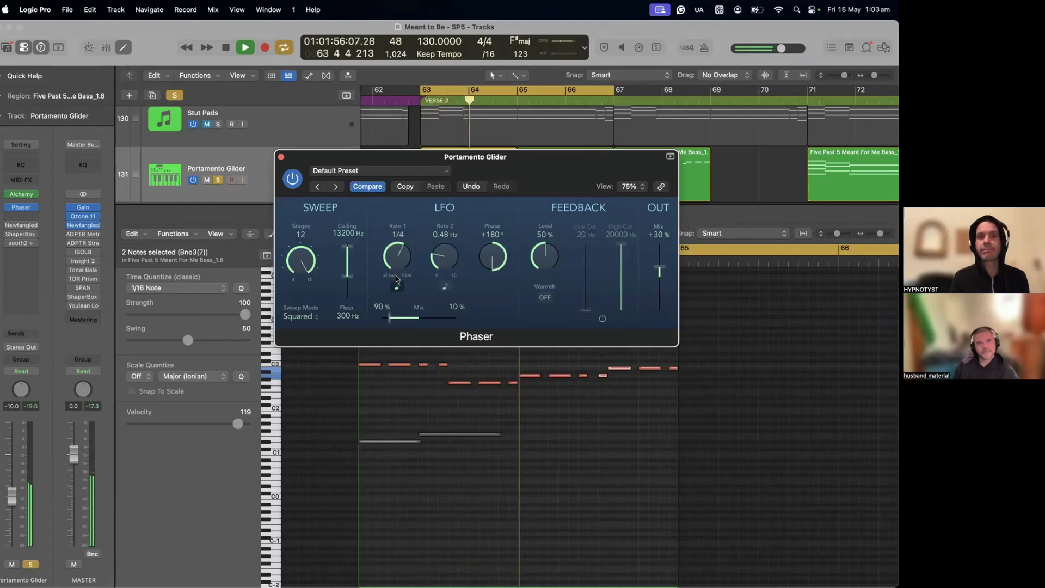
key(space)
key(space)
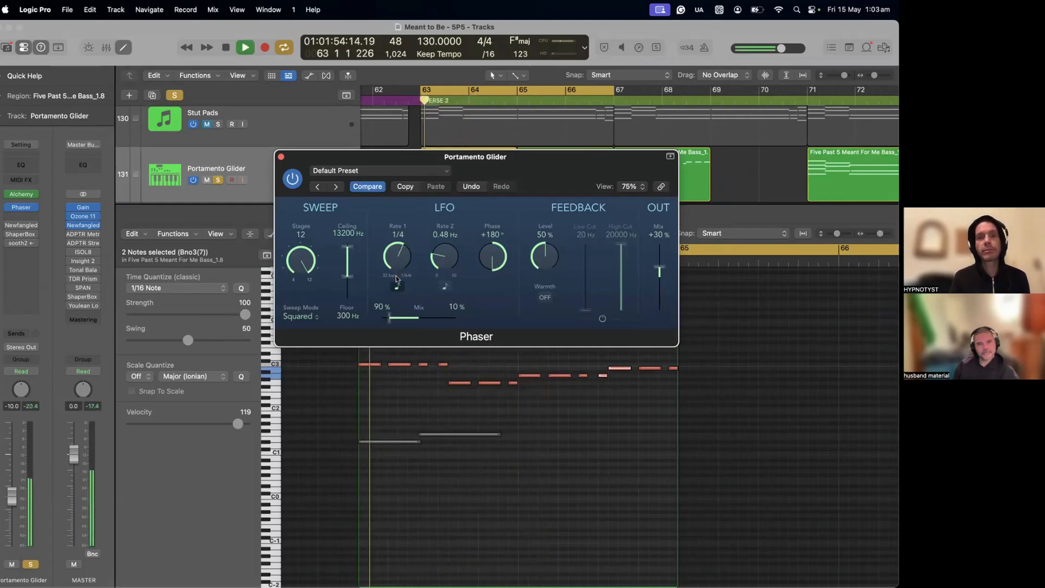
key(space)
drag(399, 262, 399, 289)
key(space)
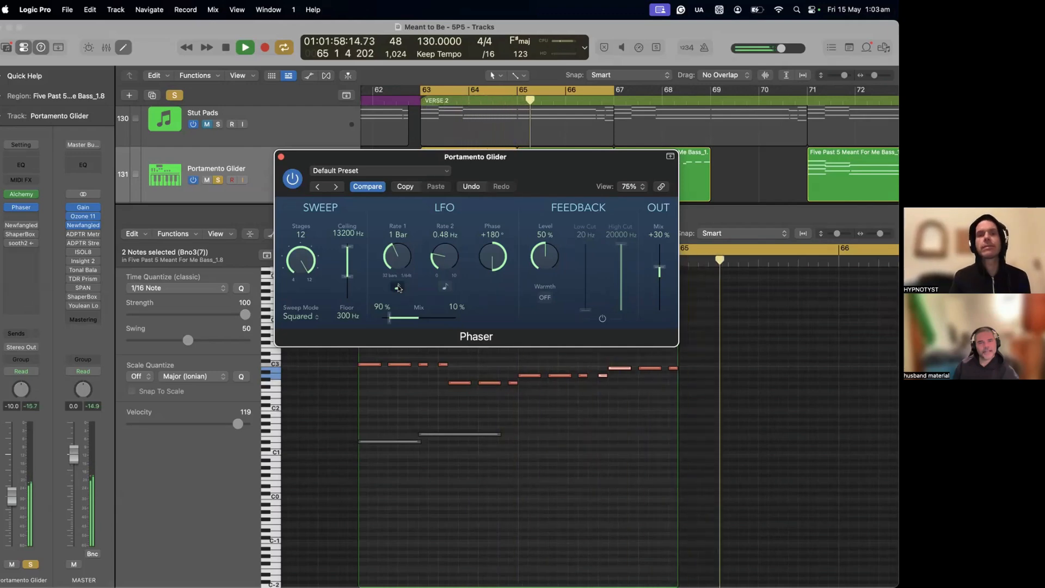
Step: Audition the Phaser's LFO Rate 1 at 1/2d, compare it with tempo sync off, and restore the synced 1 Bar rate
key(space)
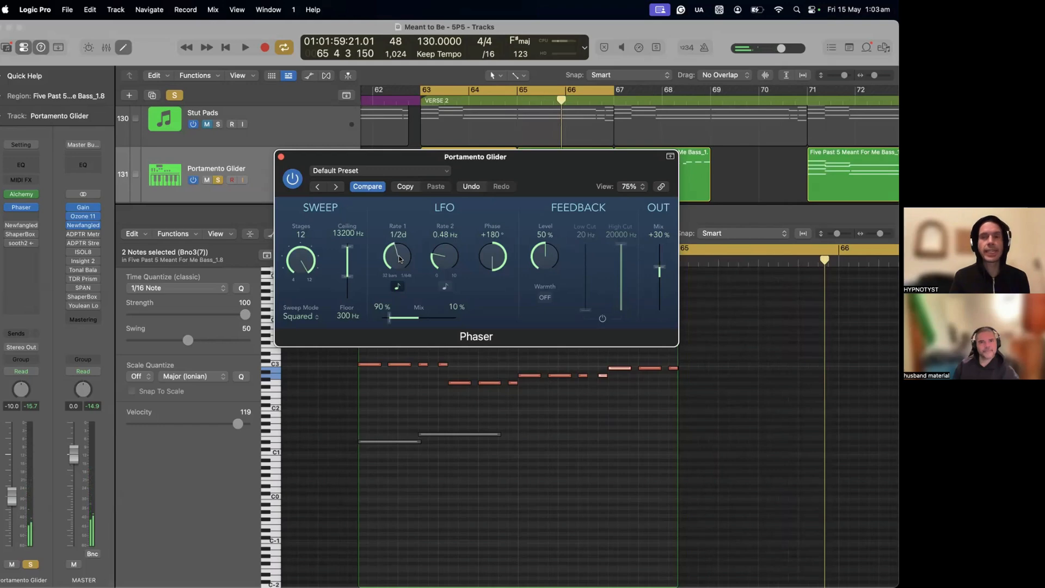
key(space)
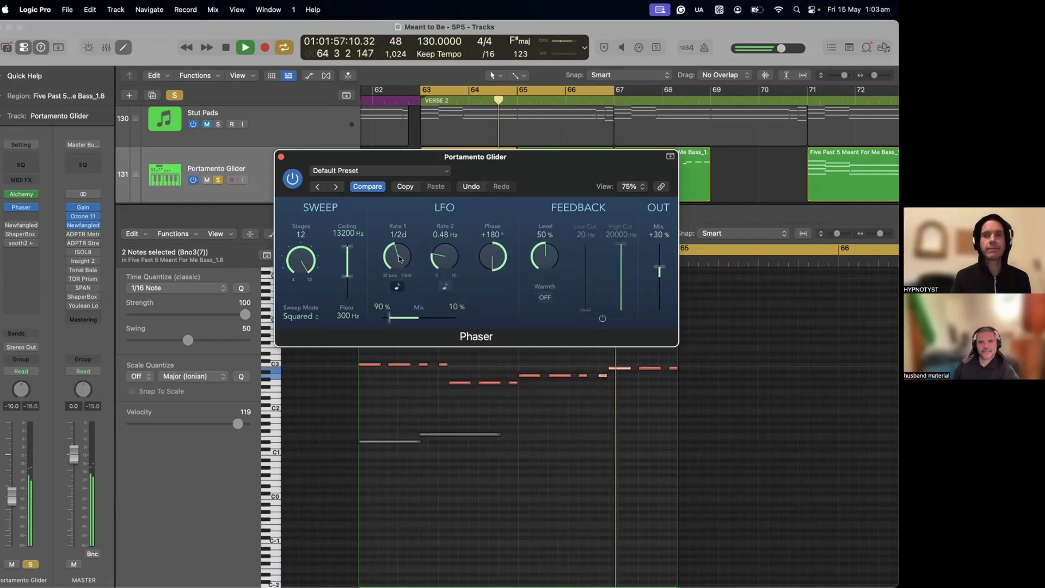
key(space)
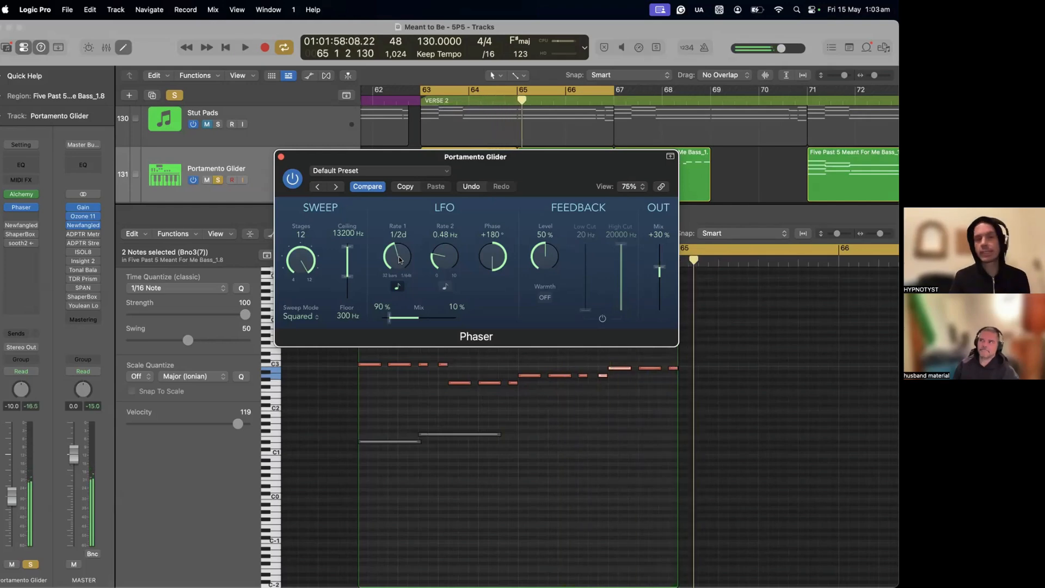
drag(399, 260, 401, 262)
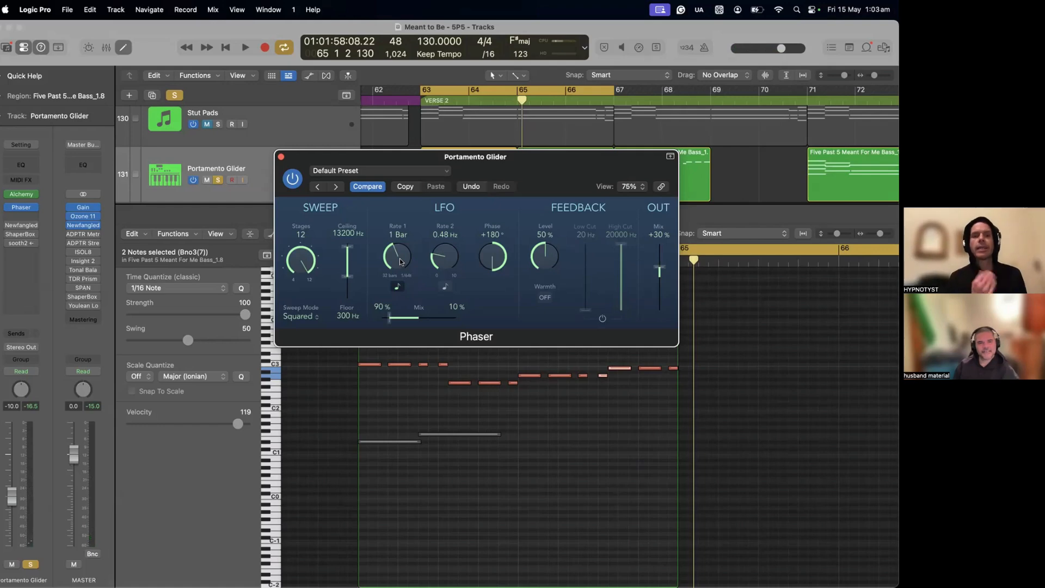
click(397, 286)
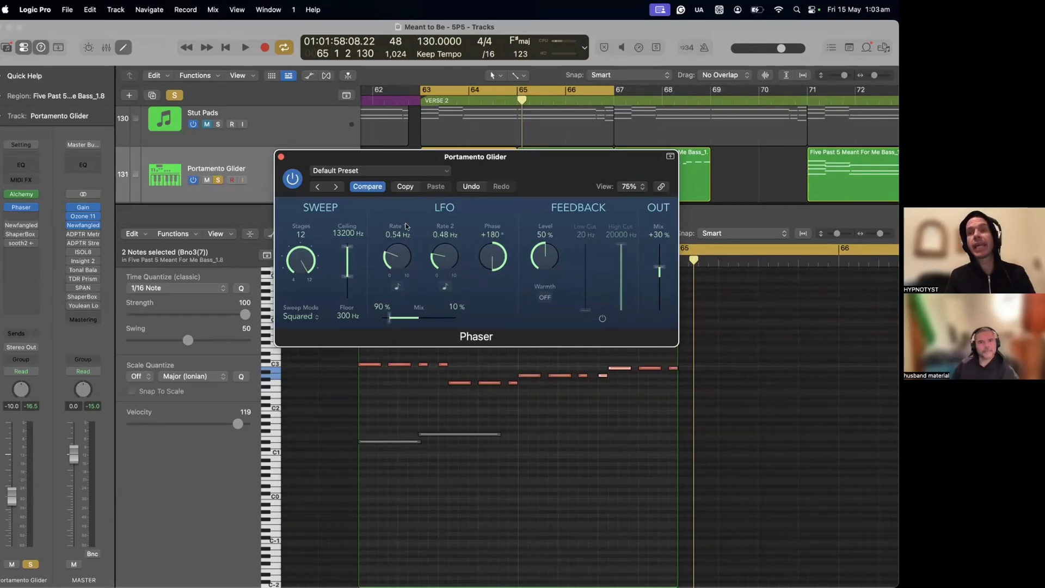
click(397, 287)
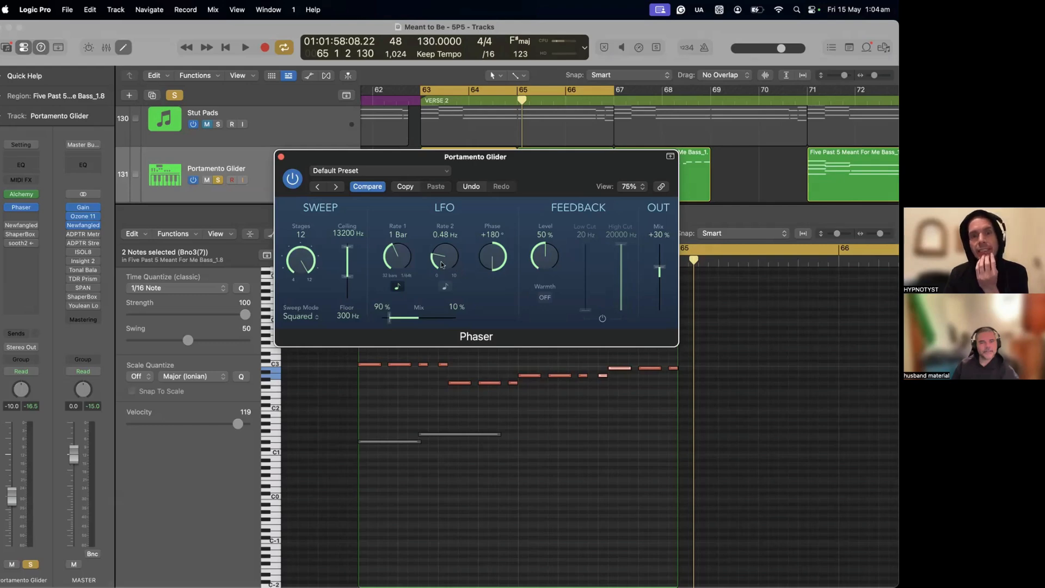
Step: Audition the Phaser's LFO Rate 2 at 10.00 Hz, and undo the change to bring it back to 0.48 Hz
drag(442, 266, 479, 127)
key(space)
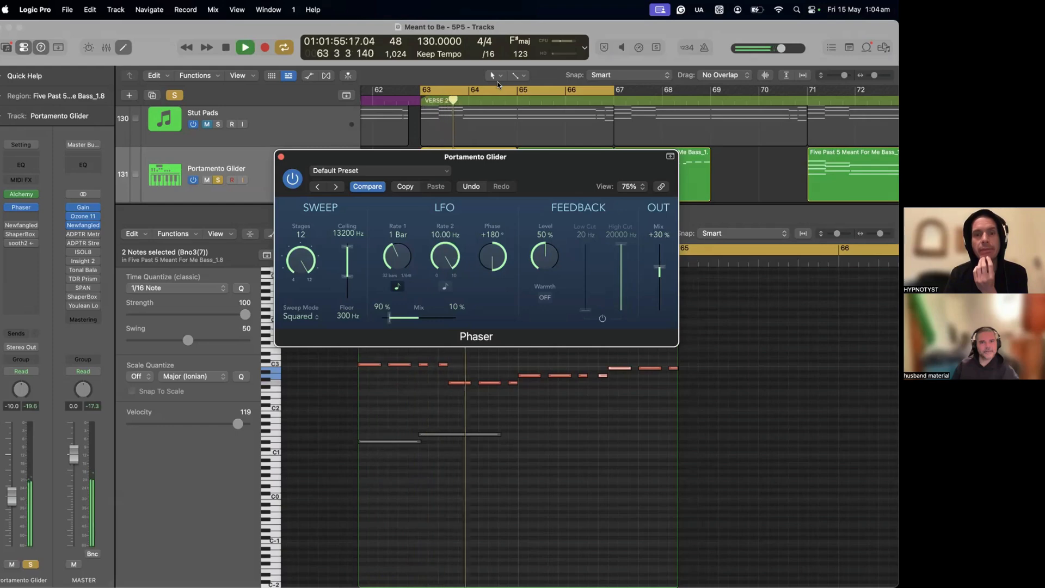
key(space)
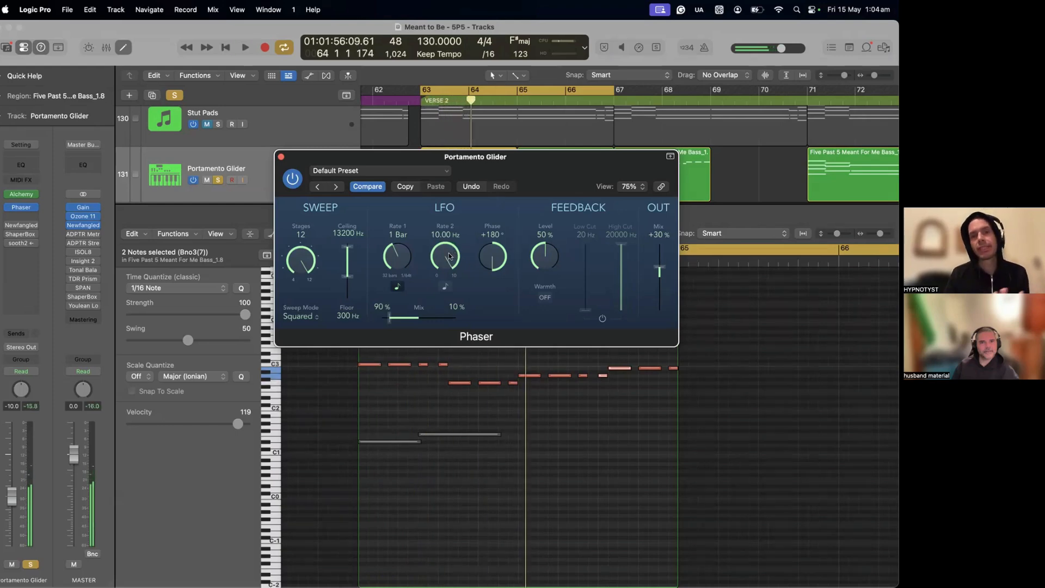
drag(449, 258, 448, 319)
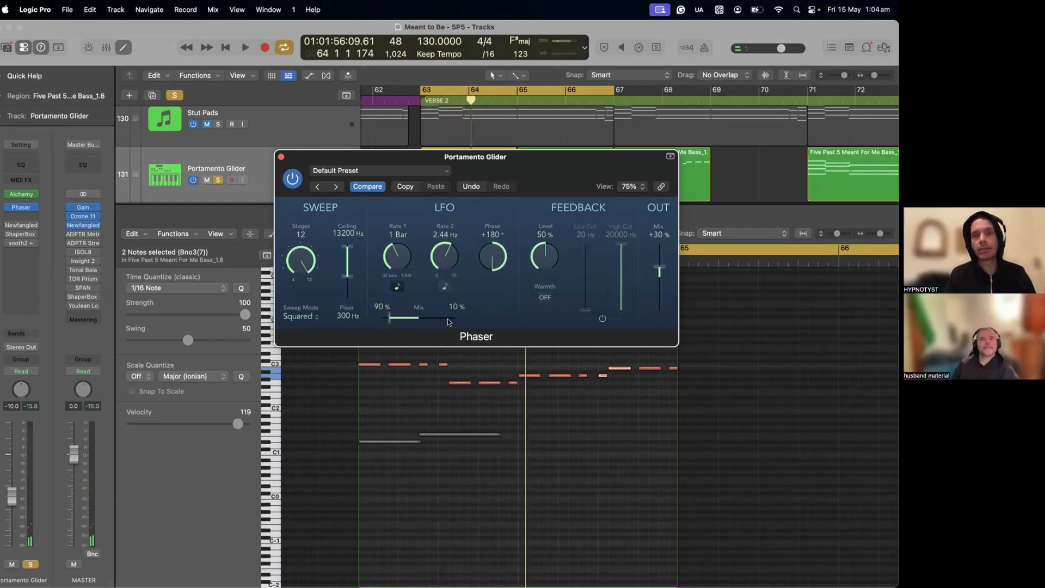
click(469, 187)
Step: Replay the phrase with the restored Phaser settings, and close the Phaser window
key(space)
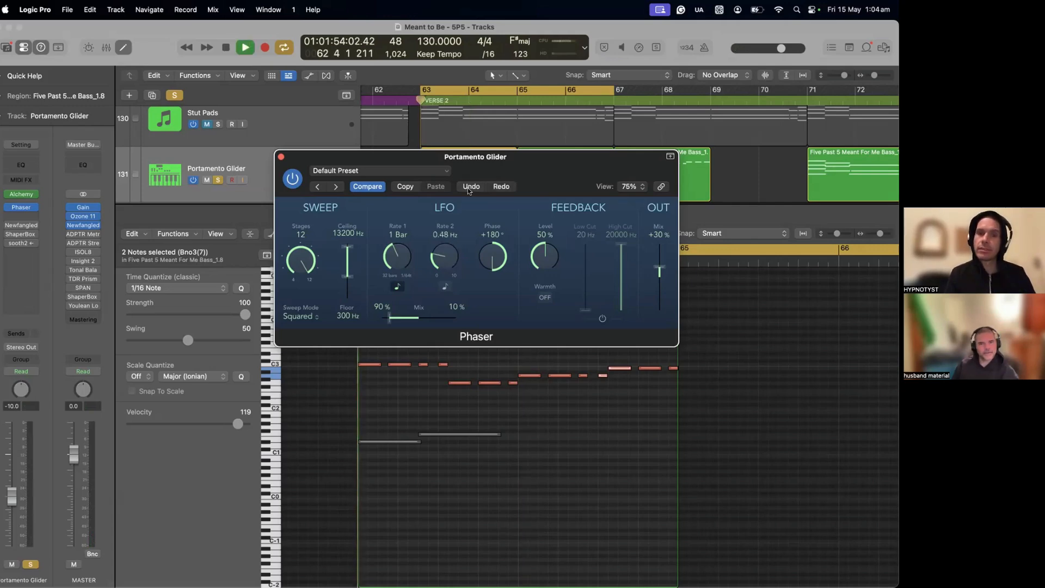
key(space)
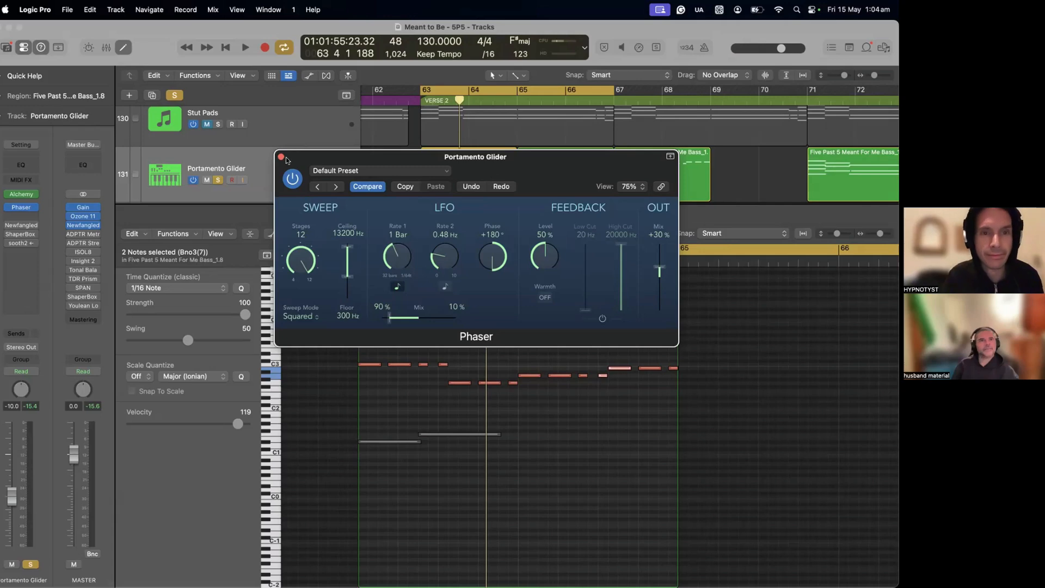
click(281, 158)
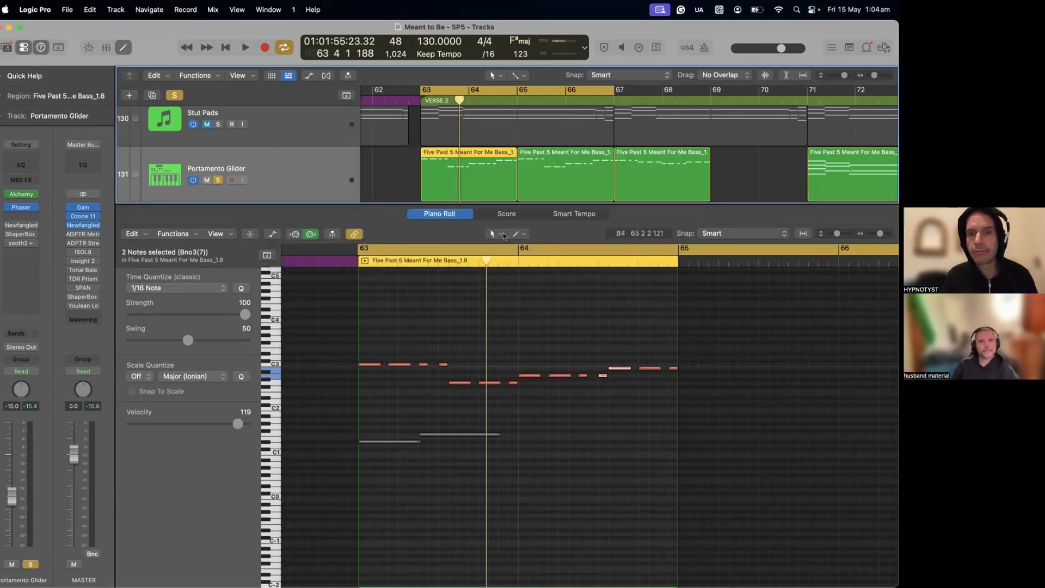
Step: Shift the cycle range to bars 67 to 69 and start playing the third Portamento Glider region
click(627, 95)
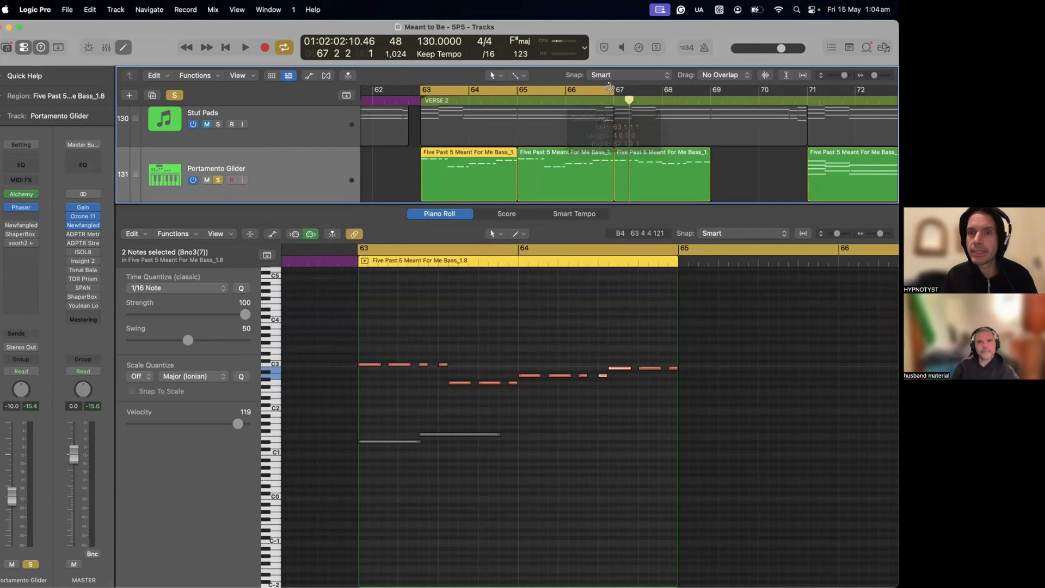
drag(610, 89, 710, 102)
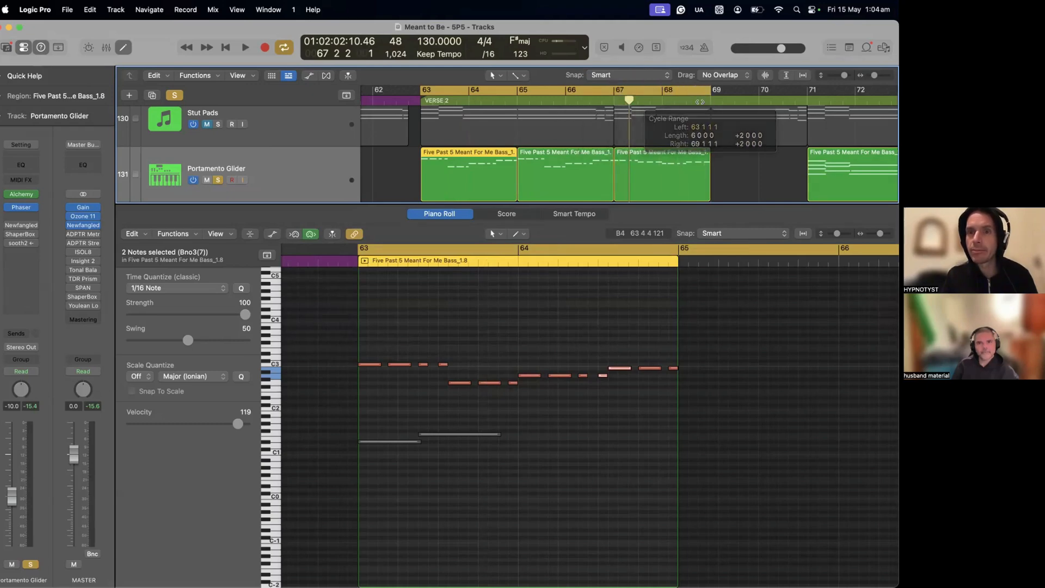
drag(416, 90, 613, 101)
key(space)
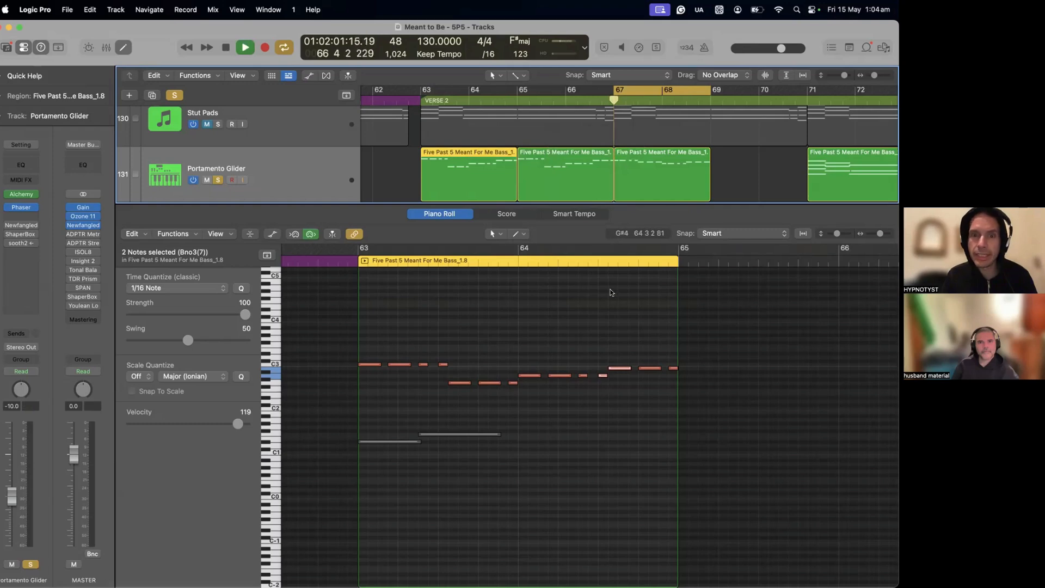
Step: Show the Portamento Glider region at bar 67 in the Piano Roll while it loops, and stop playback
scroll(612, 294, right, 5)
click(639, 184)
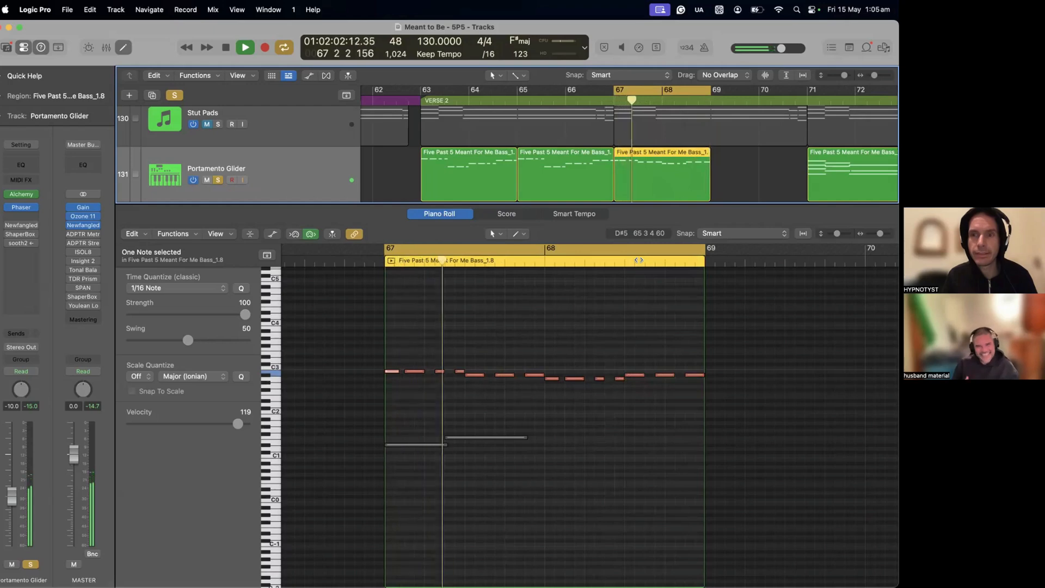
key(space)
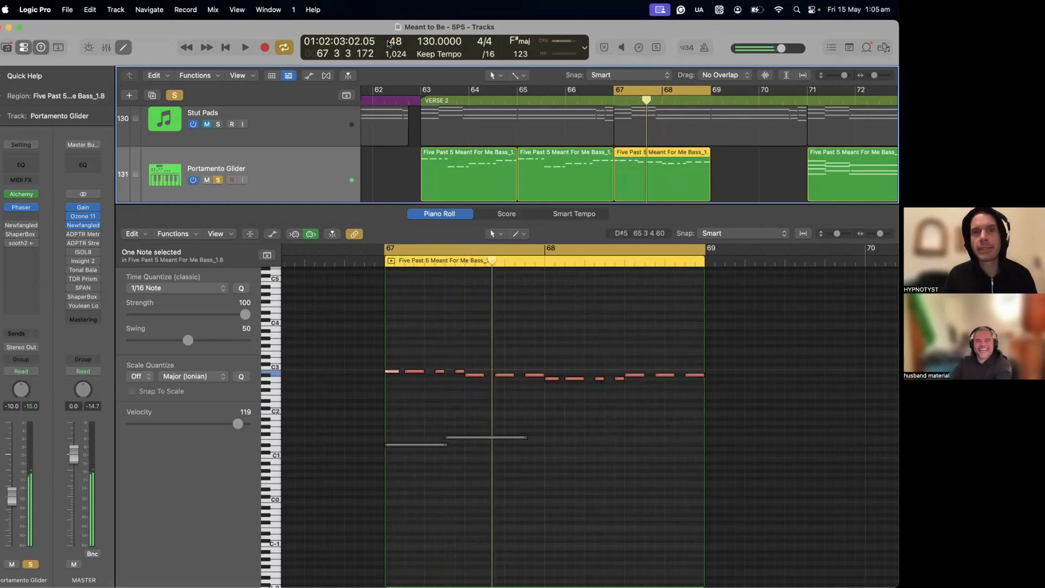
Step: Reposition the project window, lower the project tempo to 123, and audition the looped phrase
drag(359, 28, 371, 91)
key(space)
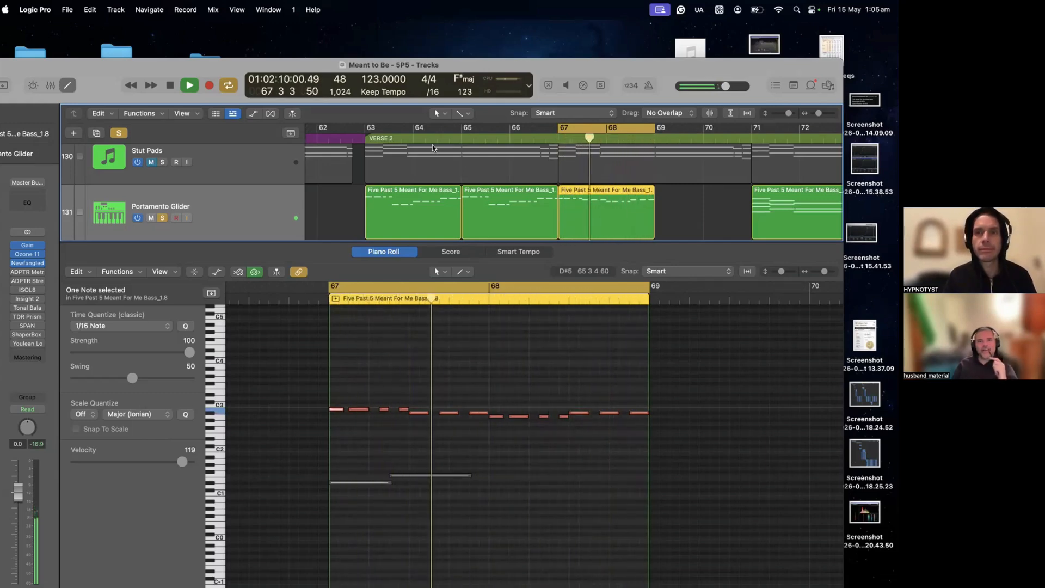
key(space)
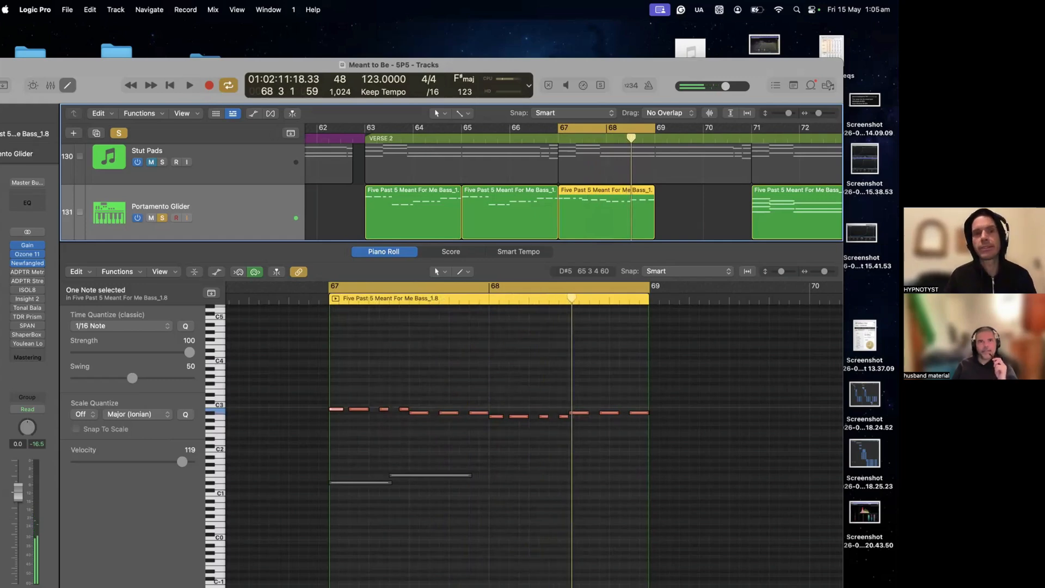
Step: Set the project tempo to 125 and move the project window back up while auditioning the looped phrase
drag(365, 79, 365, 75)
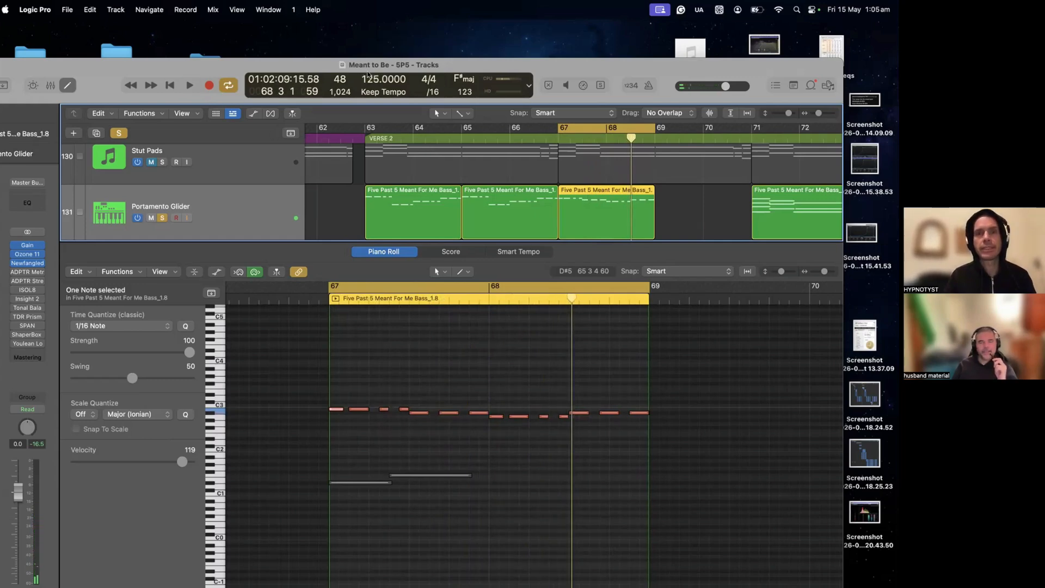
key(space)
drag(272, 59, 331, 21)
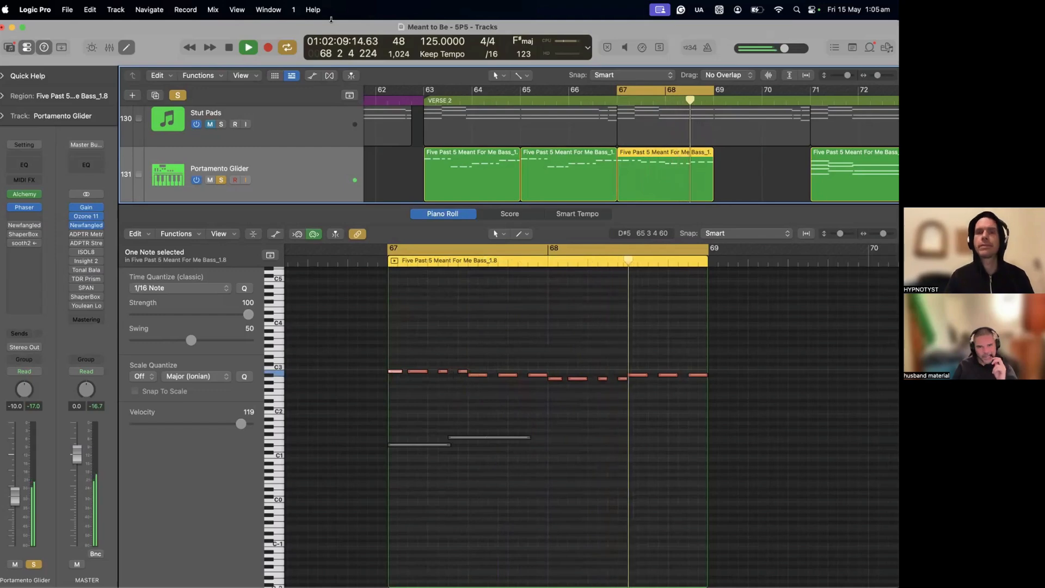
key(space)
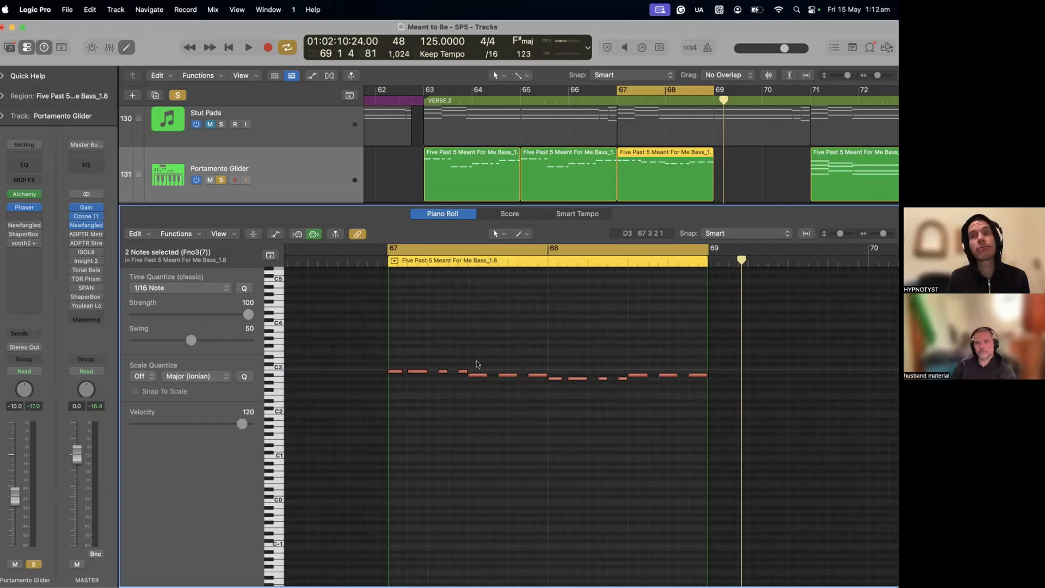
mouse_move(503, 376)
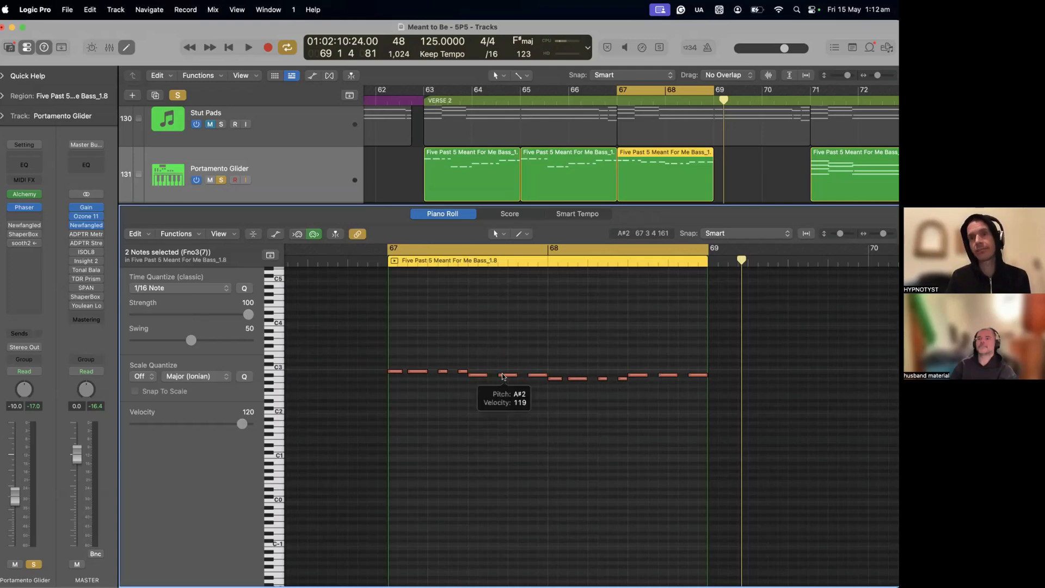